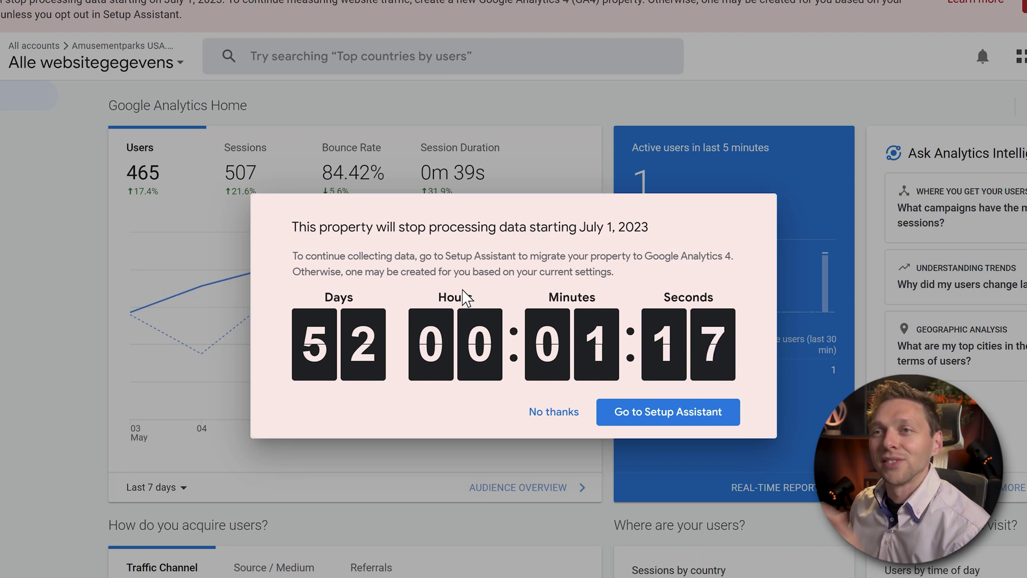
Use the Setup Assistant to create the GA4 property Amusementparks USA.com - GA4, linked to UA.
left_click_drag(376, 228, 676, 221)
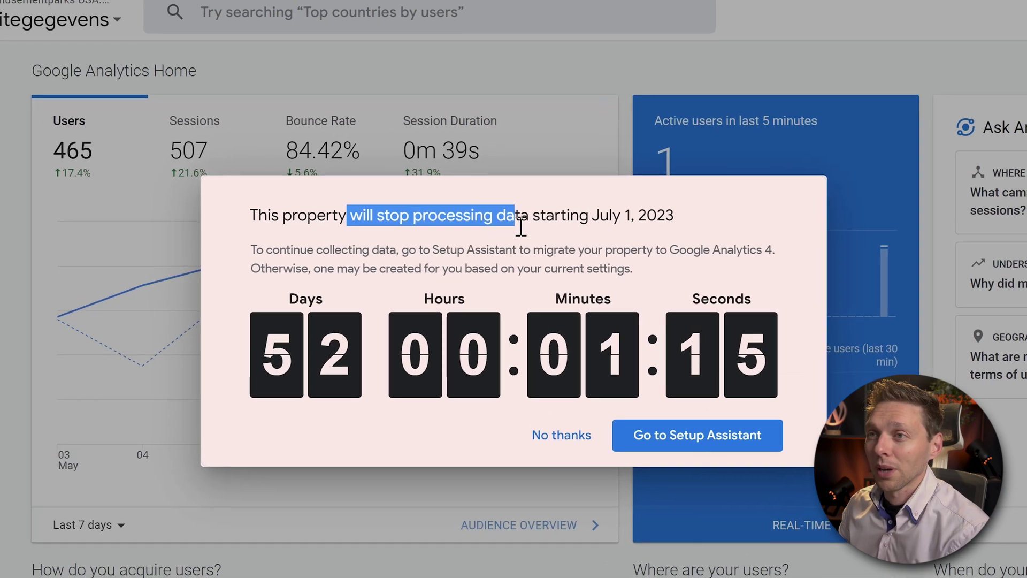
left_click(690, 231)
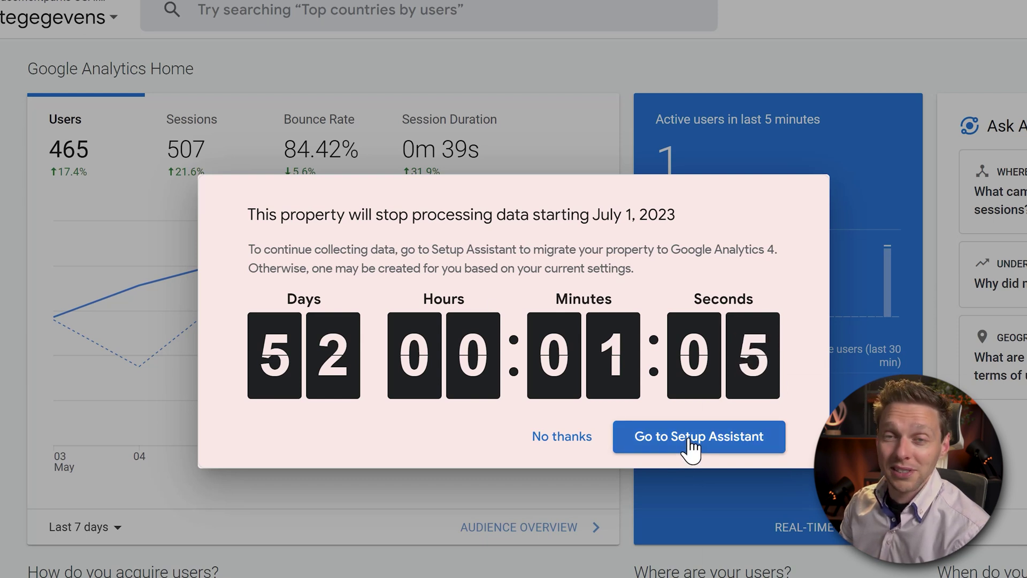
left_click(696, 445)
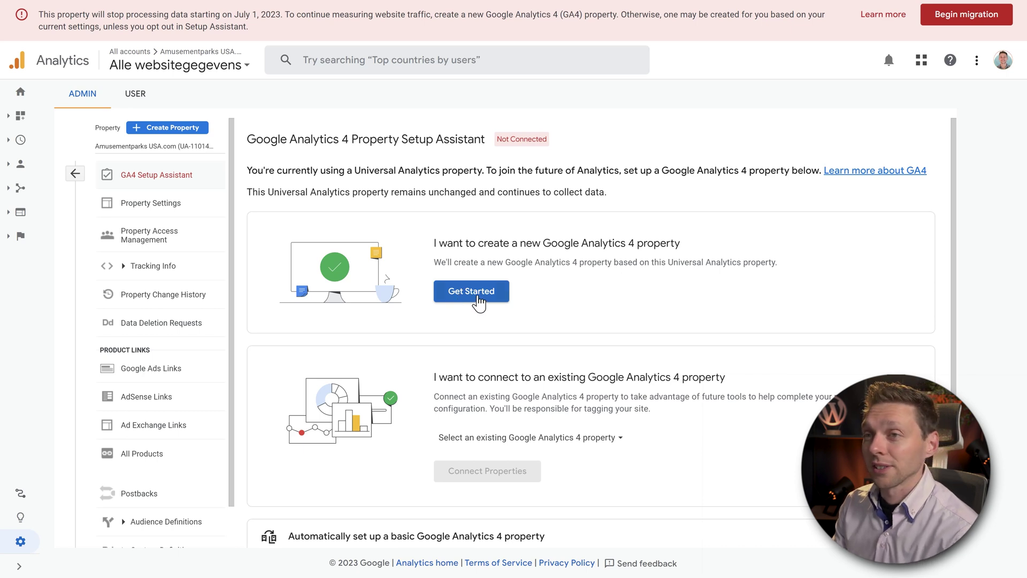
left_click(474, 293)
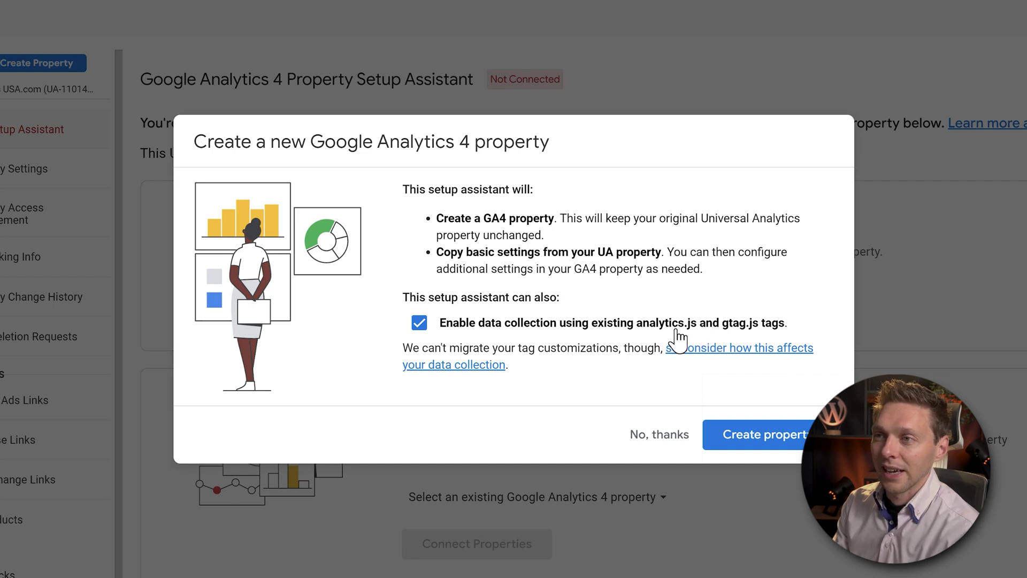
left_click(754, 444)
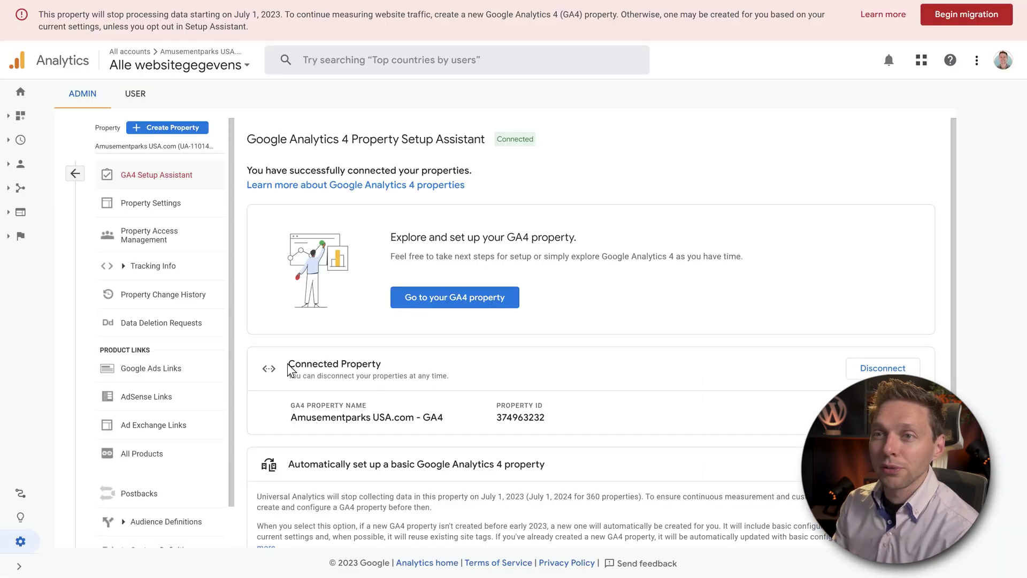
left_click_drag(294, 366, 397, 367)
Open the Amusementparks USA.com - GA4 property and go to Manage data streams to see its web stream.
left_click(398, 373)
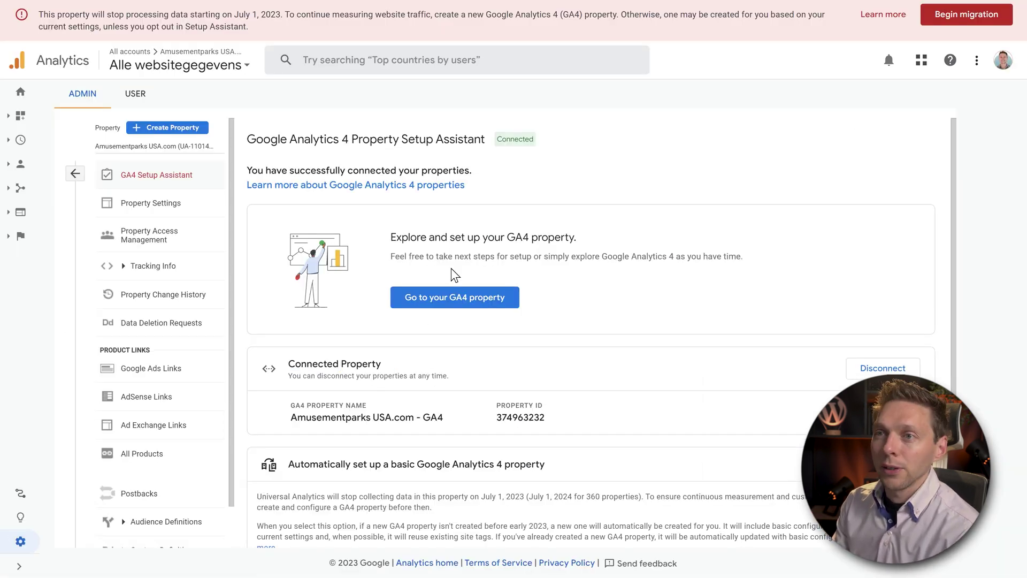
left_click(455, 303)
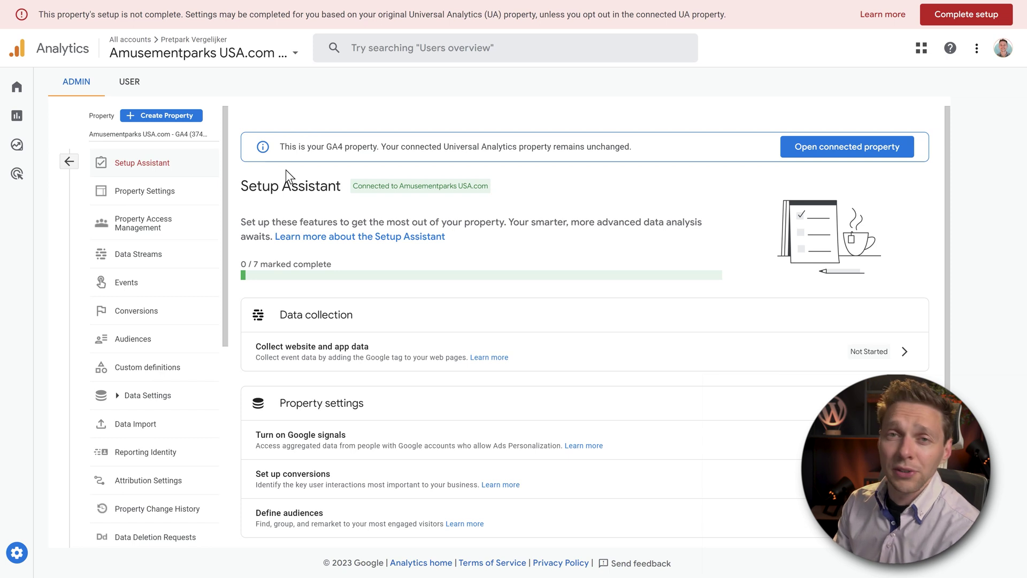
mouse_move(17, 105)
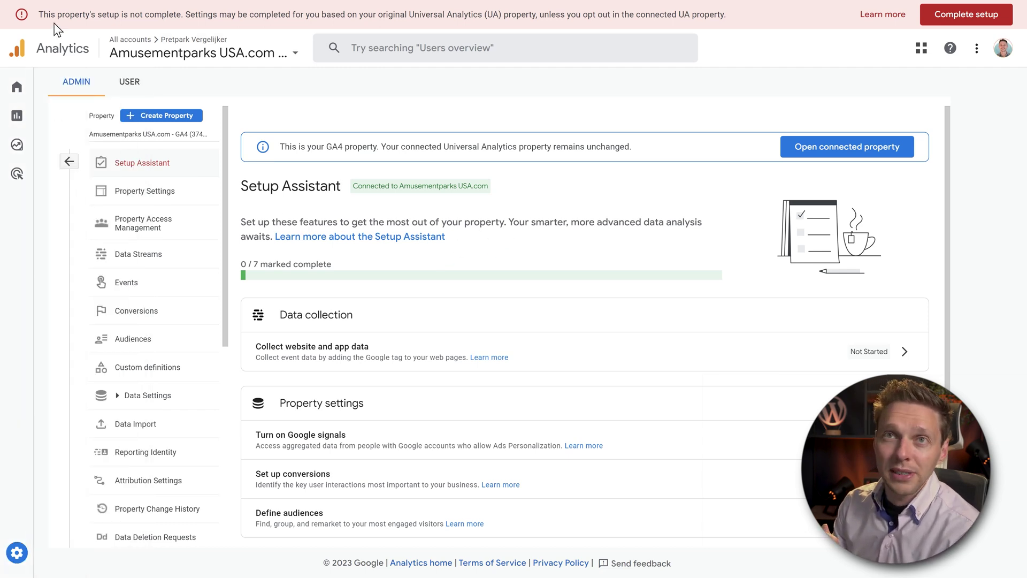
left_click_drag(45, 17, 692, 21)
left_click(692, 21)
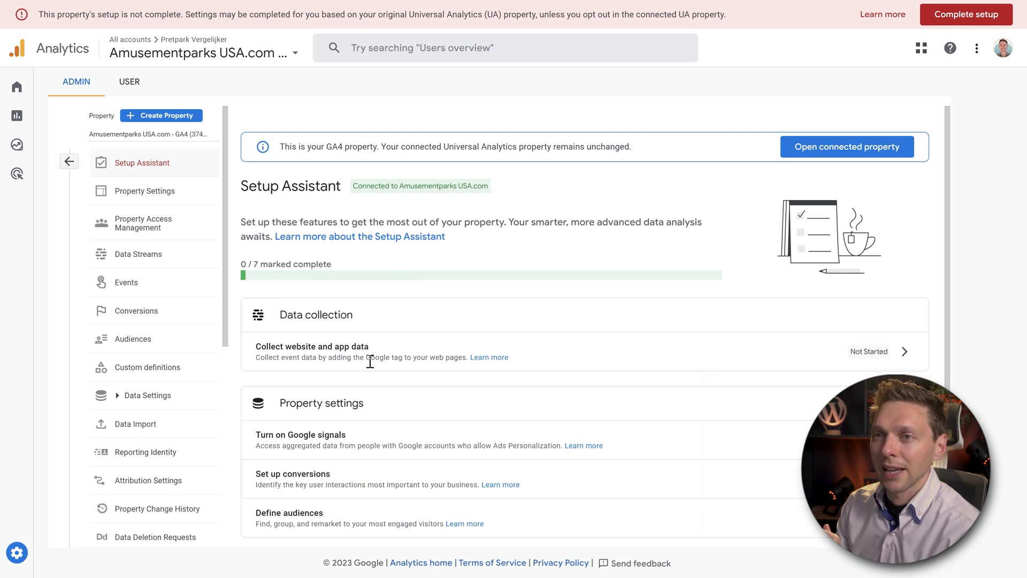
left_click(906, 356)
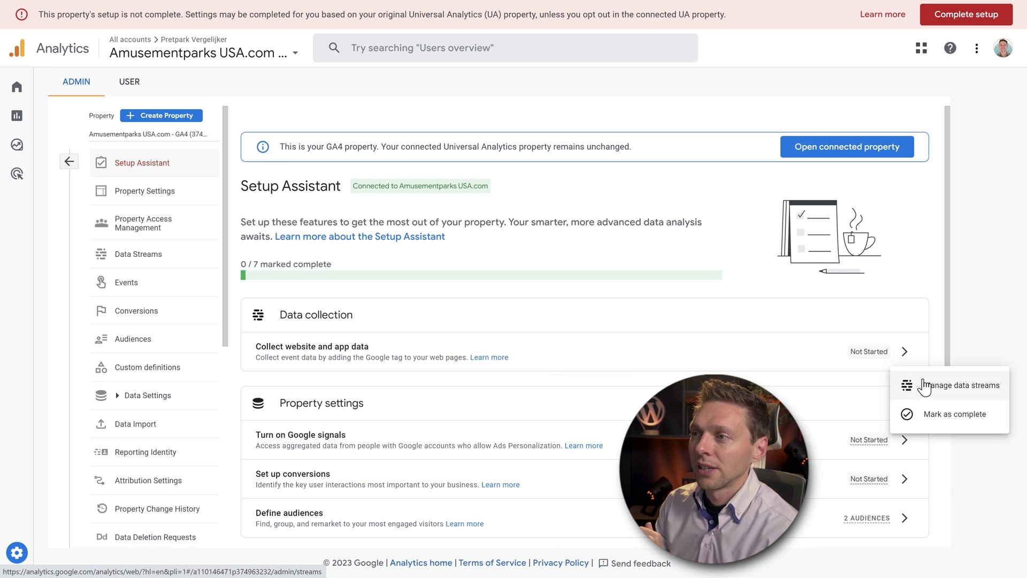
left_click(957, 397)
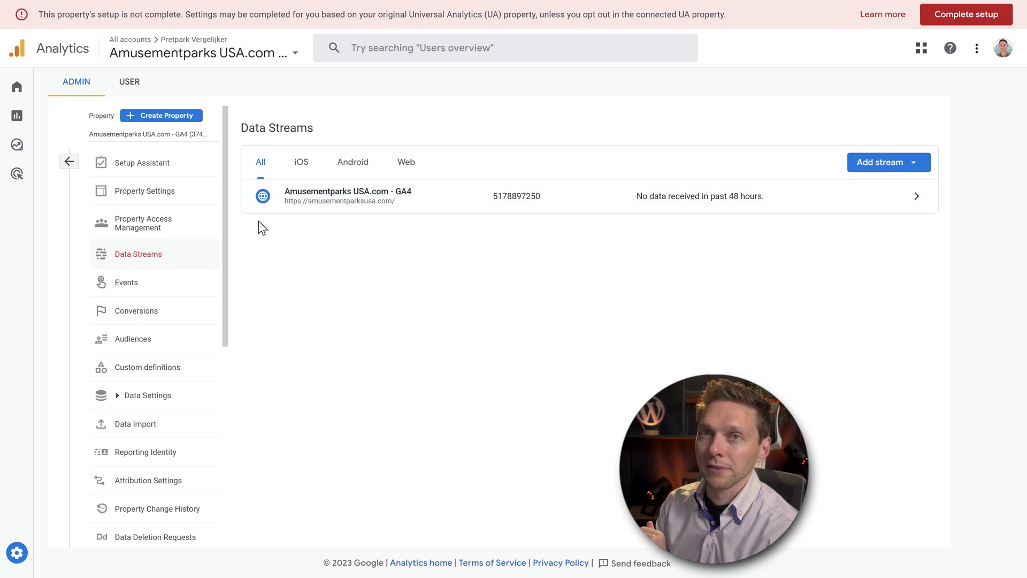
Open GA4 Reports, then visit the Ice Mountain Bobsled Roller Coaster page via Compare rides and Oregon.
left_click(50, 122)
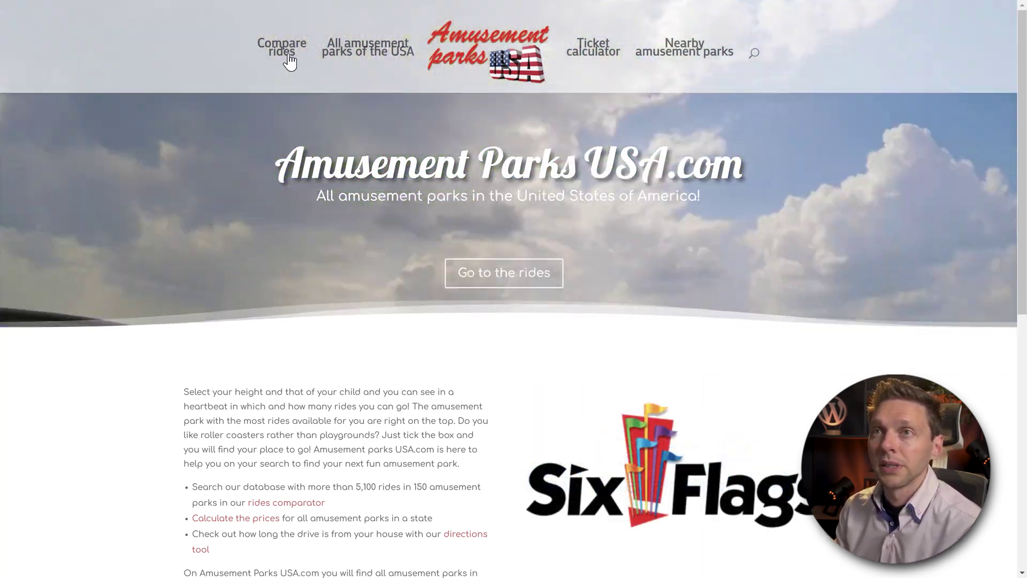
left_click(283, 51)
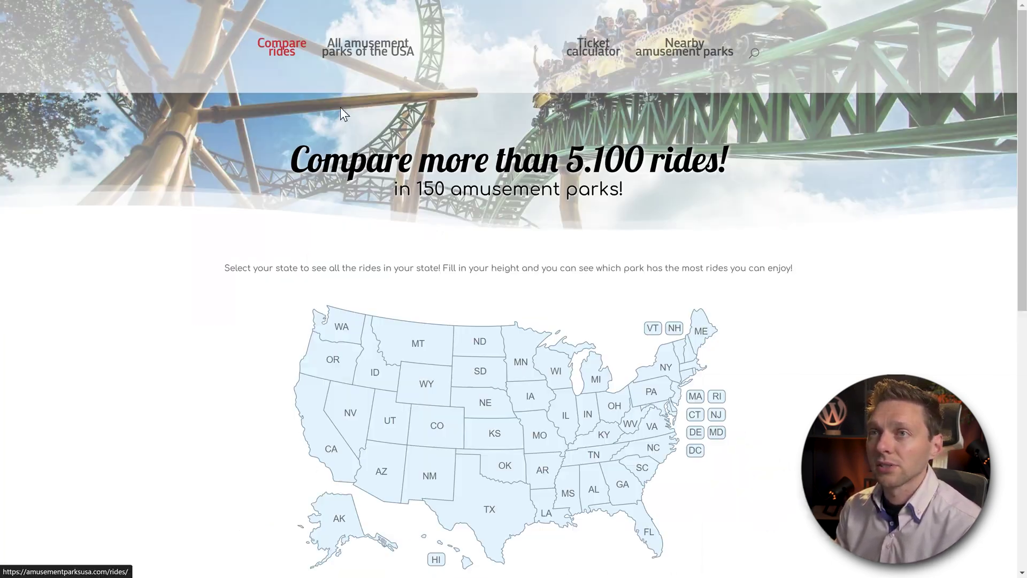
left_click(336, 360)
left_click(412, 342)
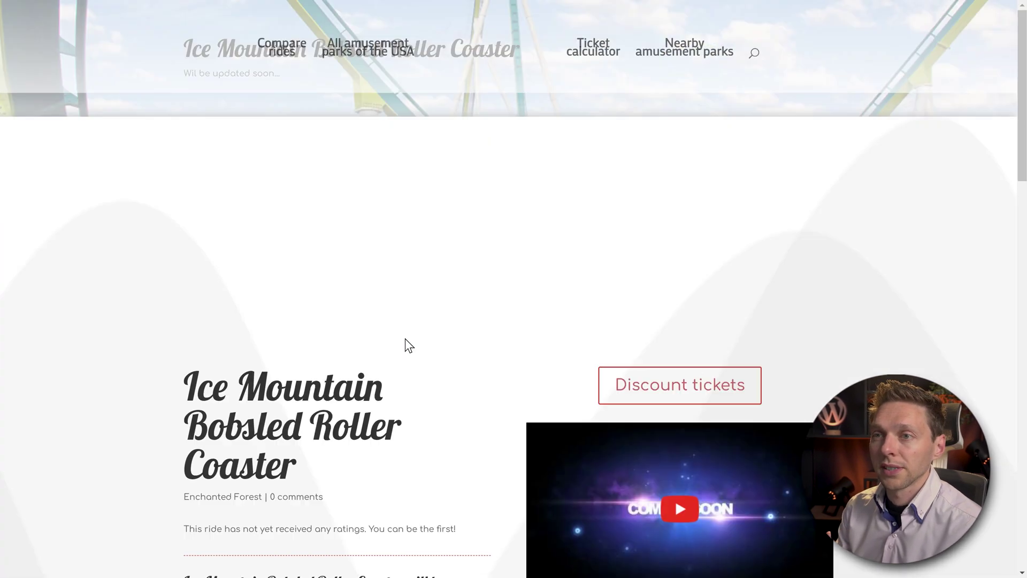
scroll(872, 342, "down", 7)
scroll(872, 341, "down", 3)
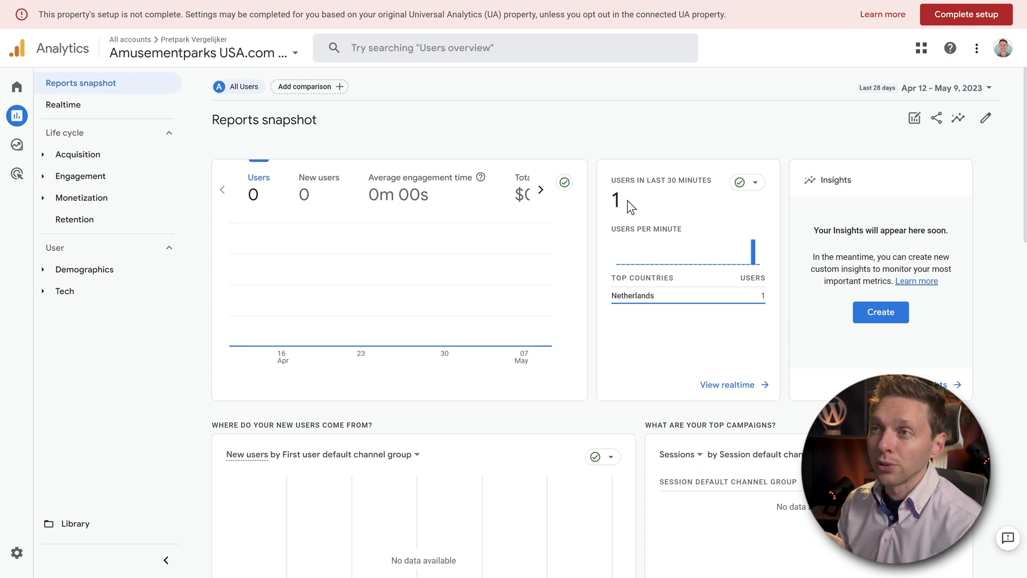
left_click_drag(612, 178, 641, 220)
left_click(649, 280)
triple_click(662, 289)
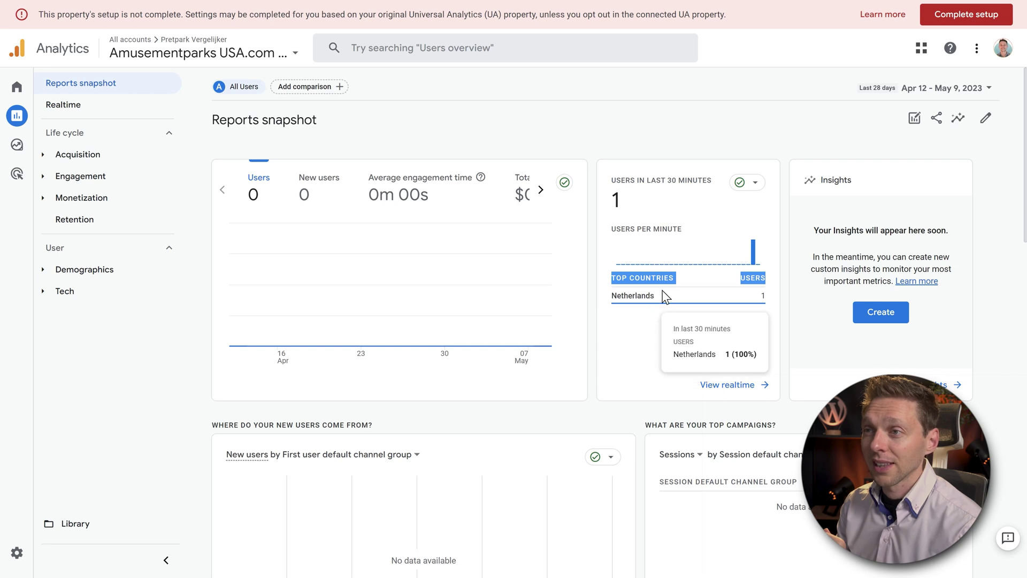
left_click(687, 292)
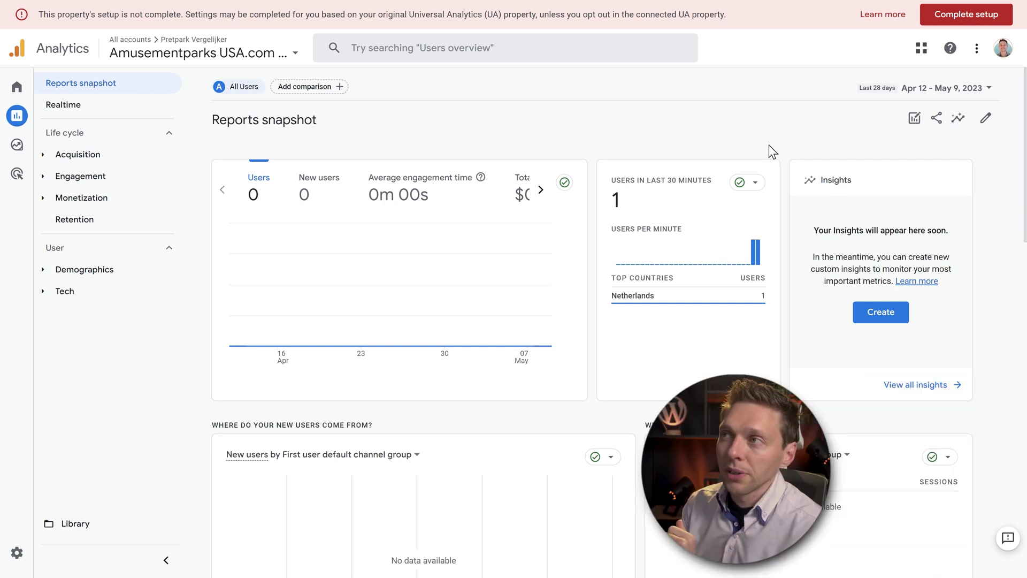
left_click(963, 24)
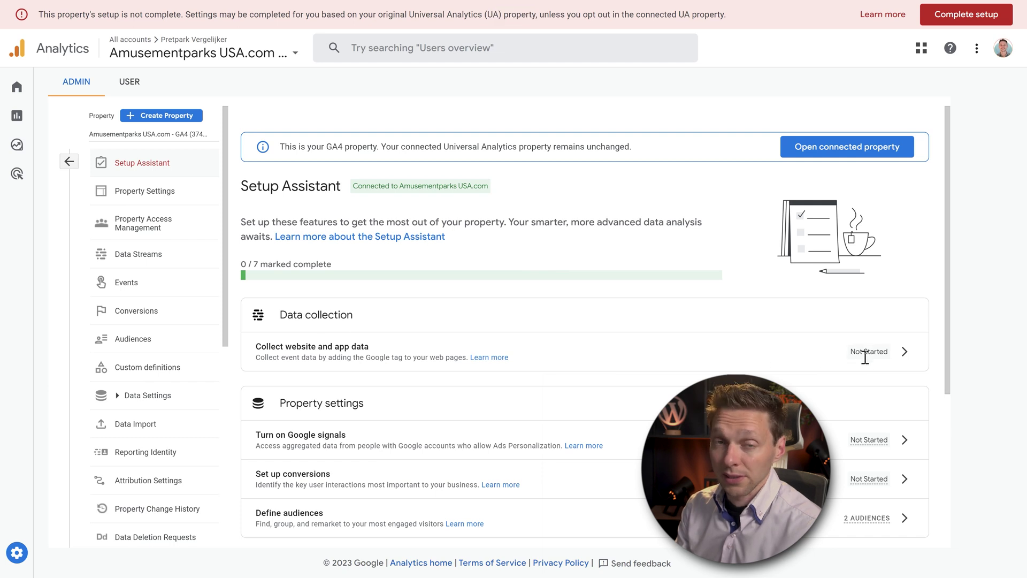
left_click(905, 354)
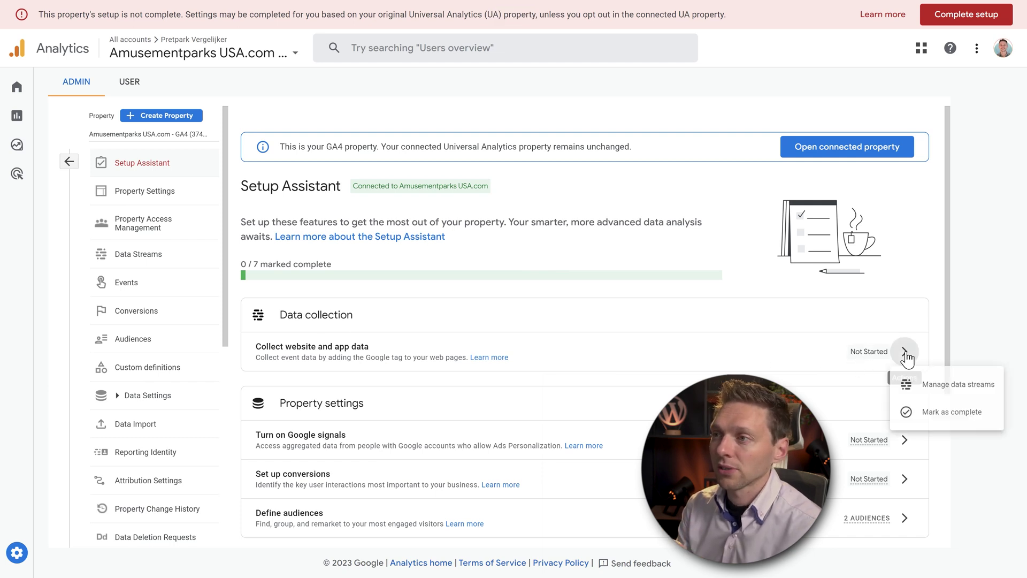
left_click(947, 422)
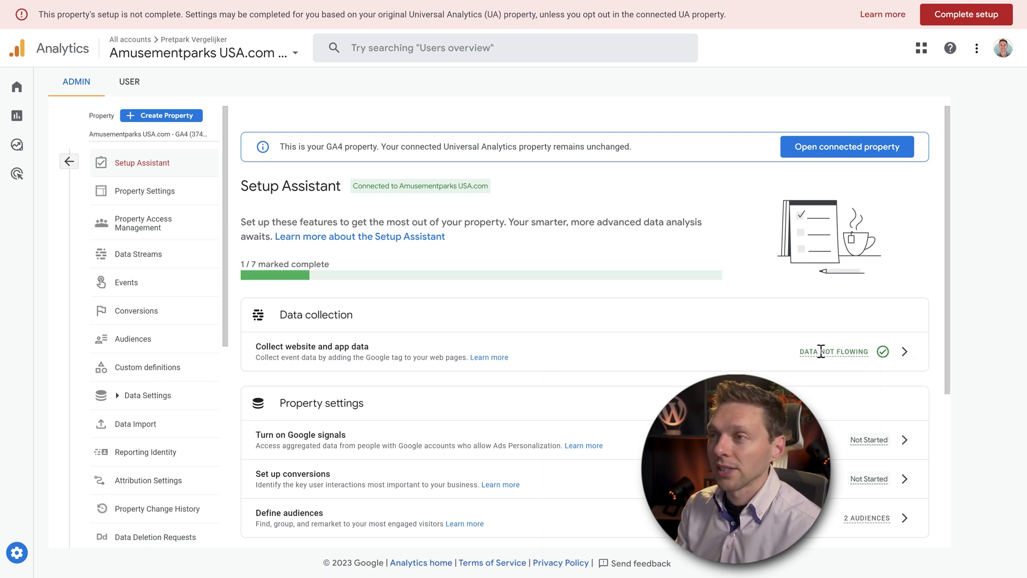
mouse_move(821, 351)
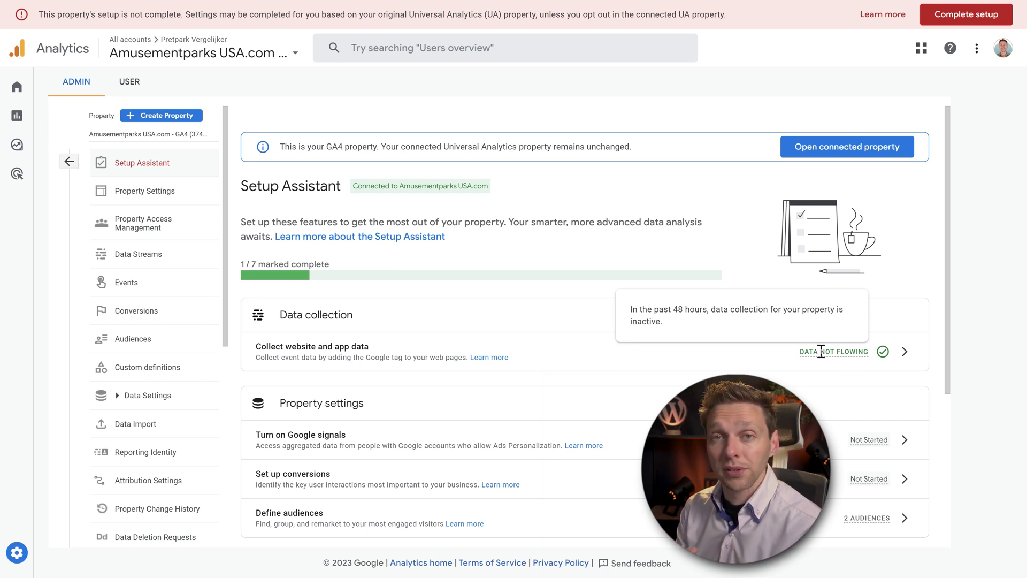
middle_click(892, 241)
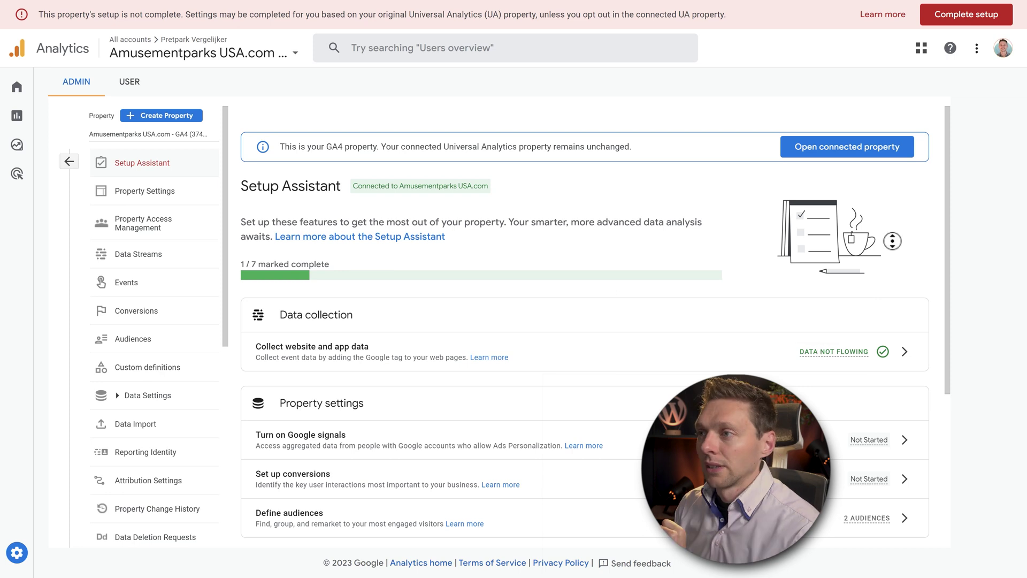
scroll(891, 286, "down", 1)
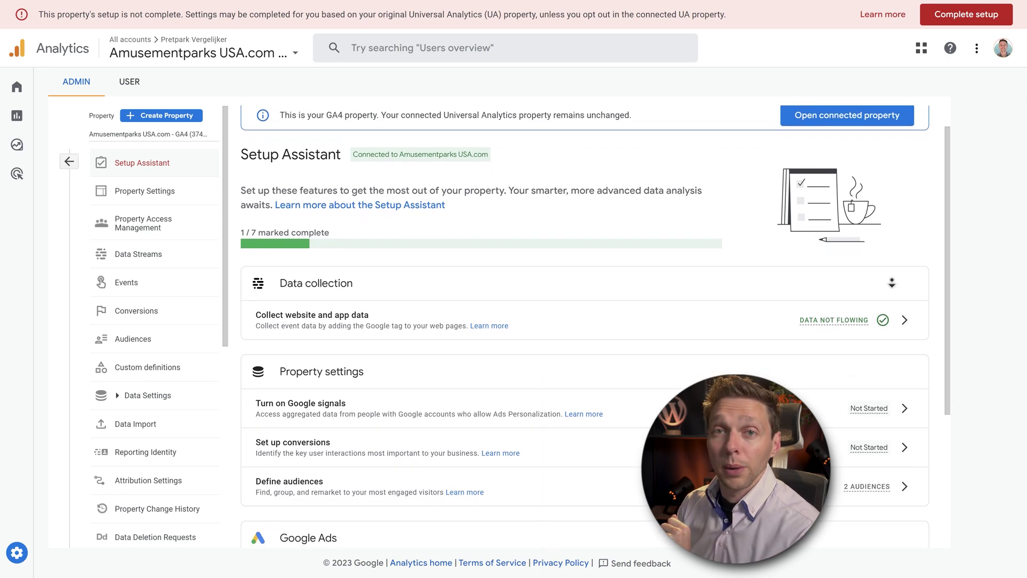
scroll(891, 287, "down", 1)
left_click(358, 339)
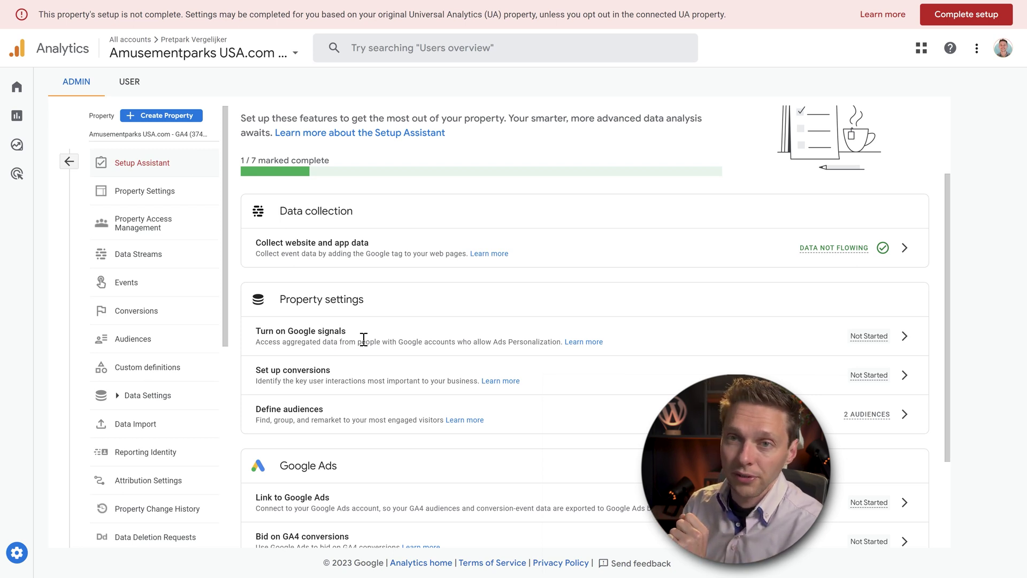
left_click(905, 336)
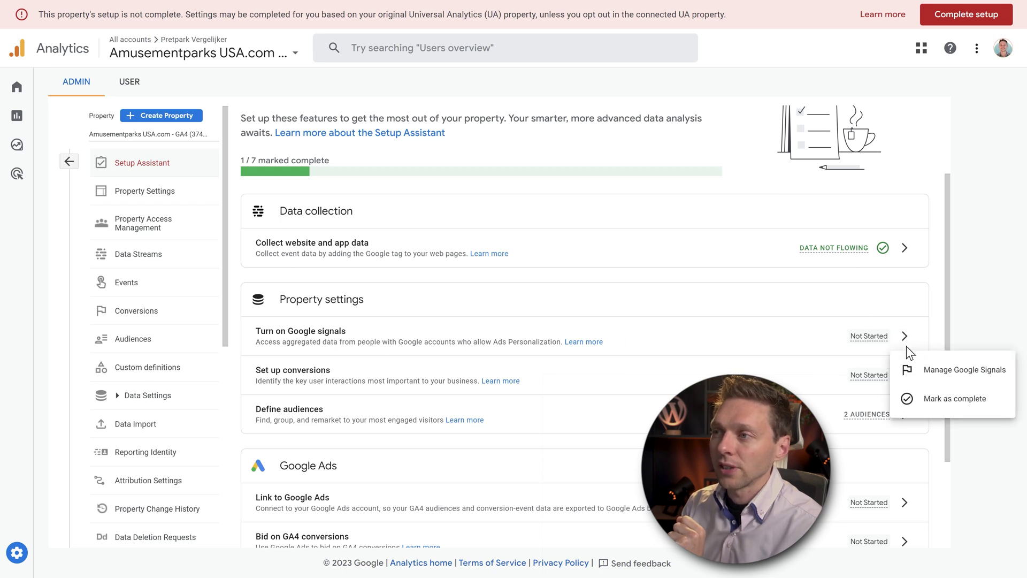
left_click(949, 410)
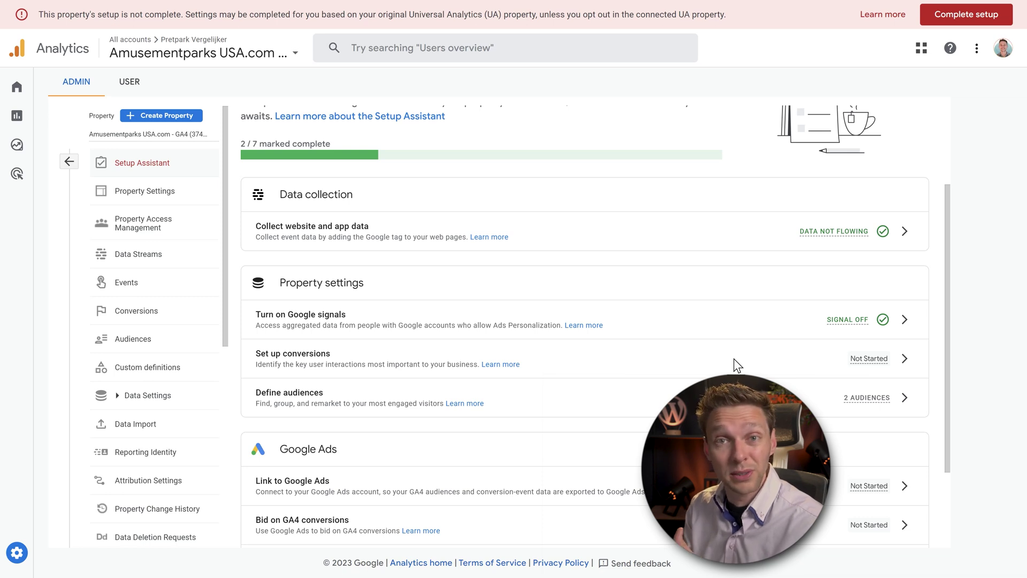
In Manage conversions, save ContactFormSubmission as a new conversion event.
left_click(906, 359)
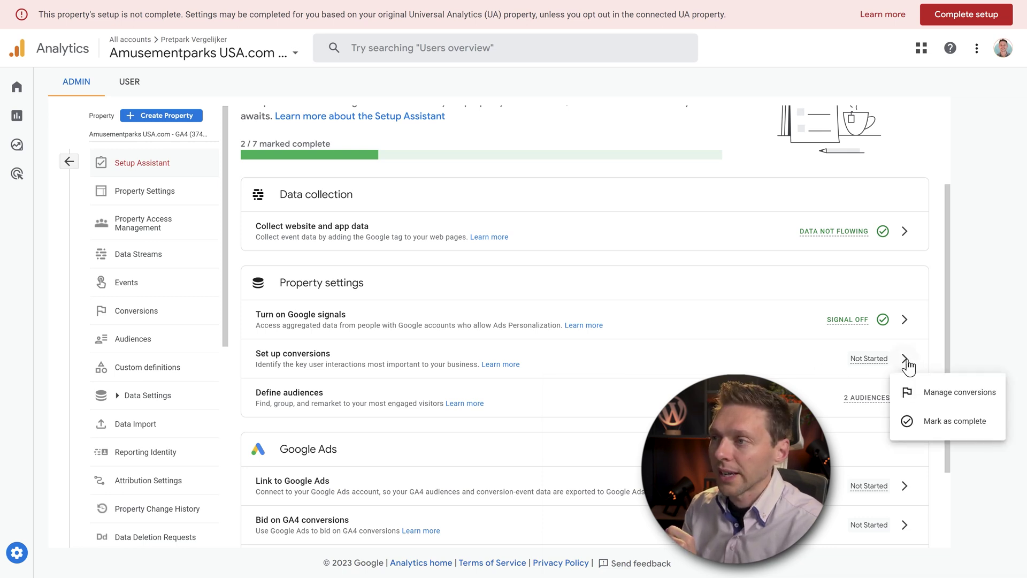
left_click(943, 398)
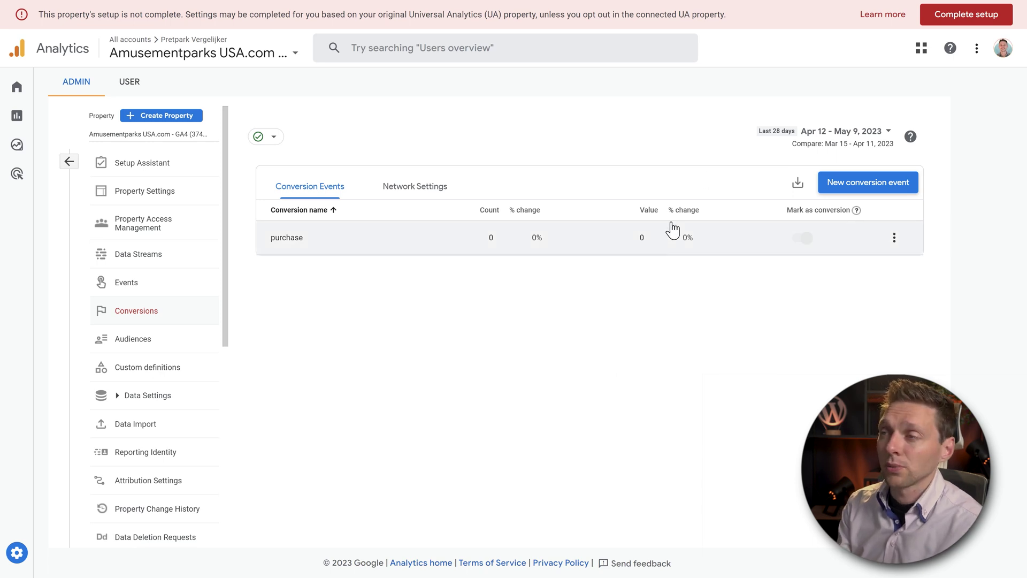
left_click(866, 192)
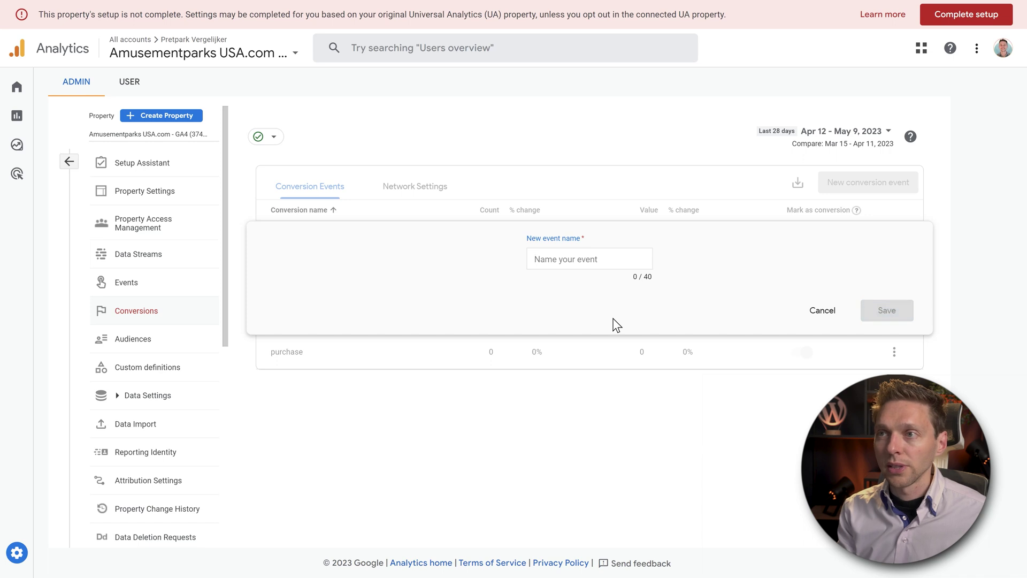
type("Contac")
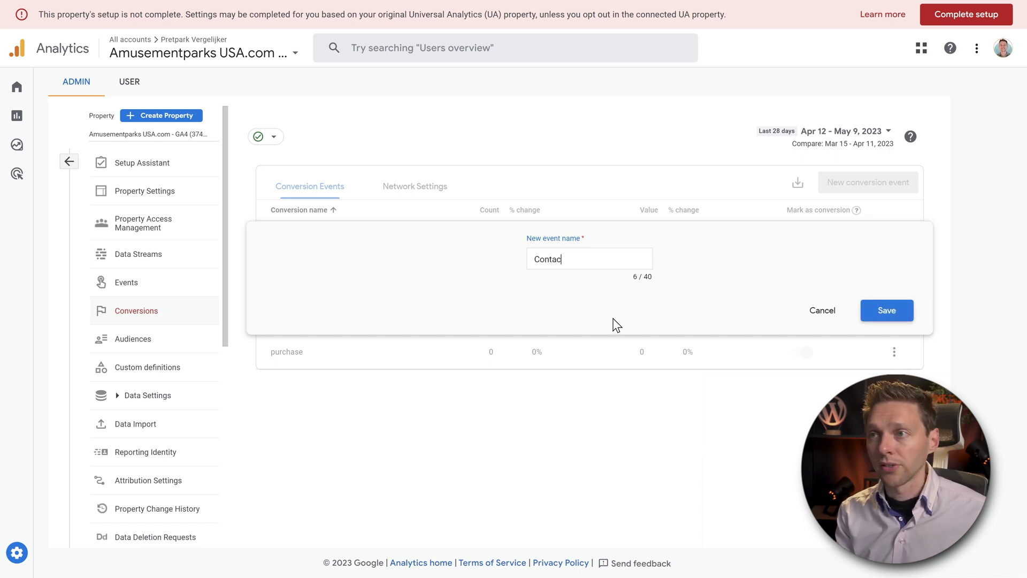
type("tFormSubmission-")
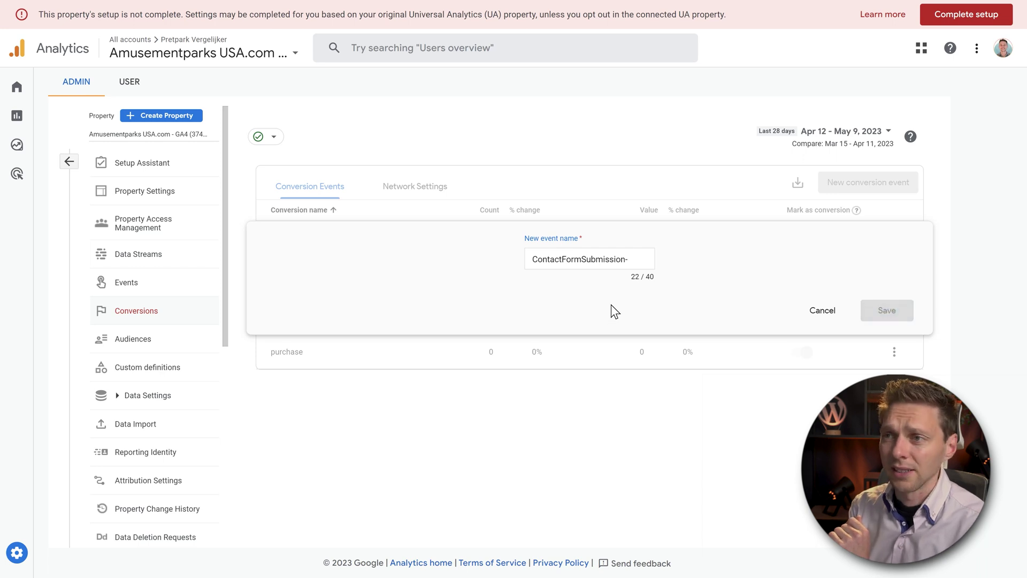
key("BackSpace")
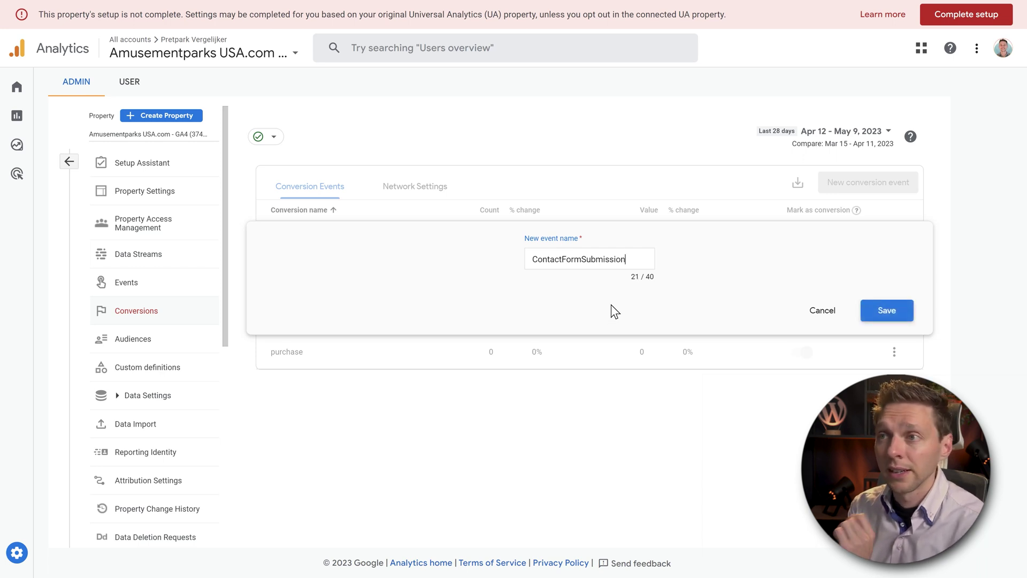
left_click(893, 318)
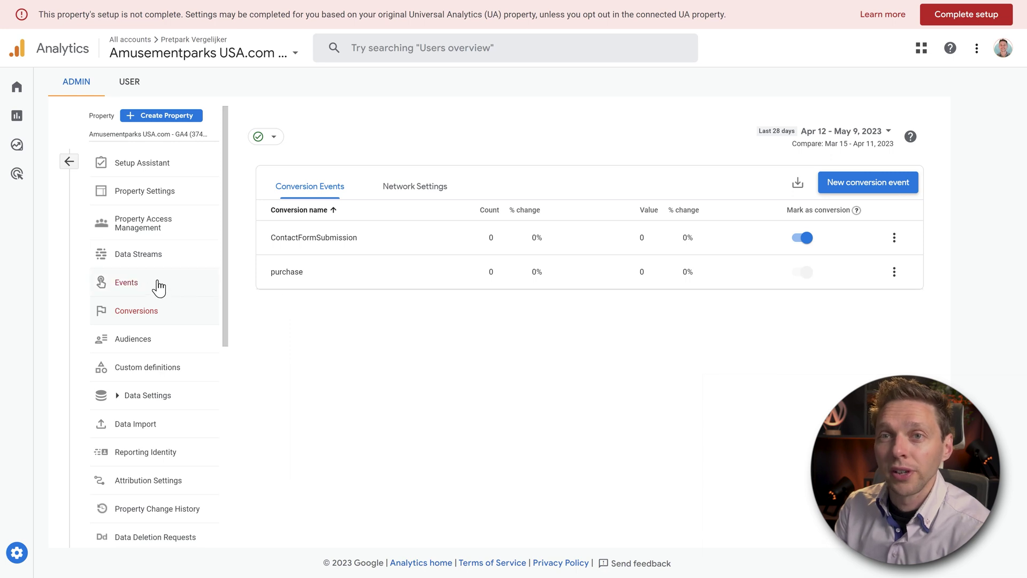
Start a custom event named ContactFormSubmission with the condition event_name equals page_view.
left_click(129, 283)
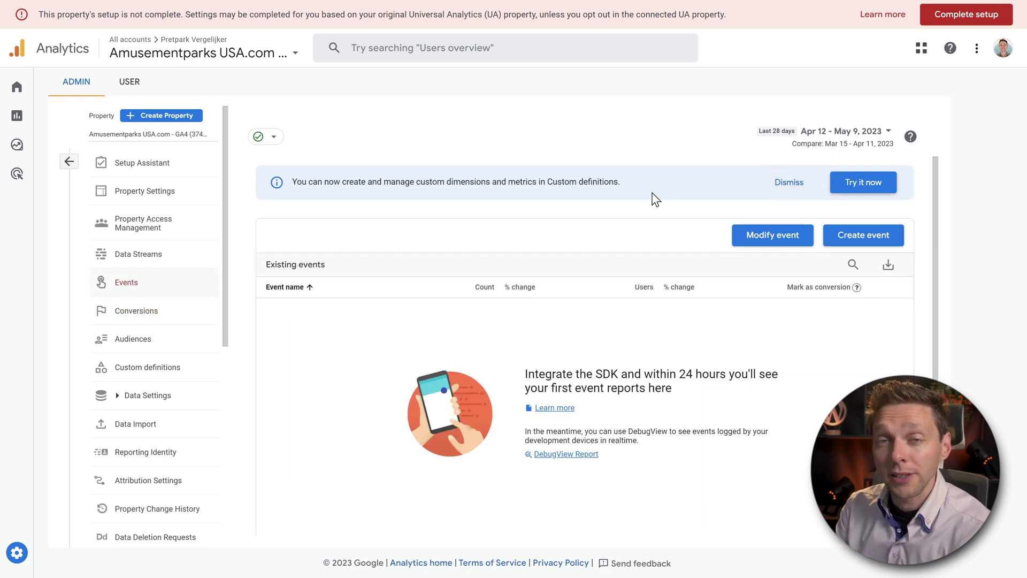
left_click(872, 243)
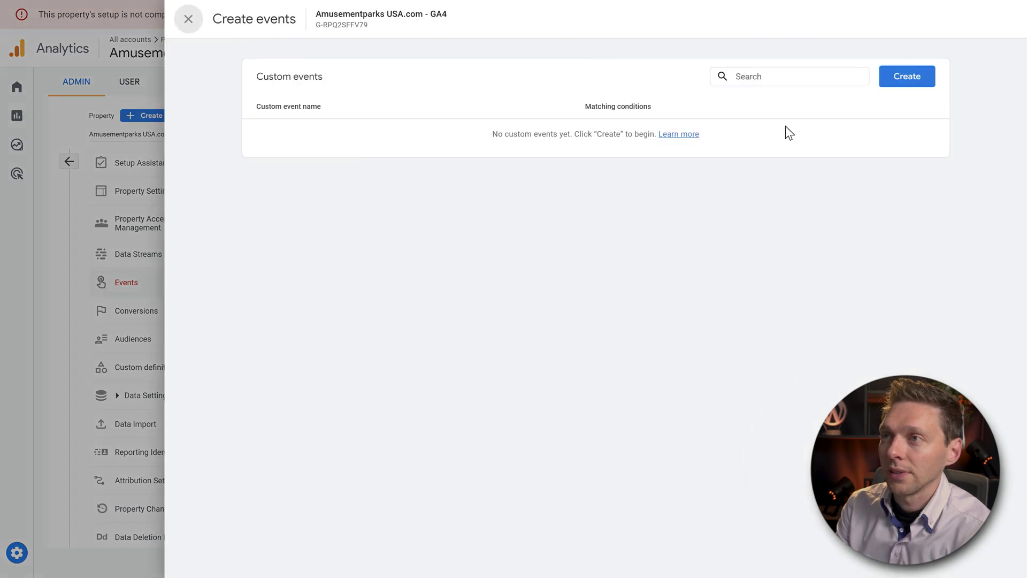
left_click(908, 80)
left_click(379, 155)
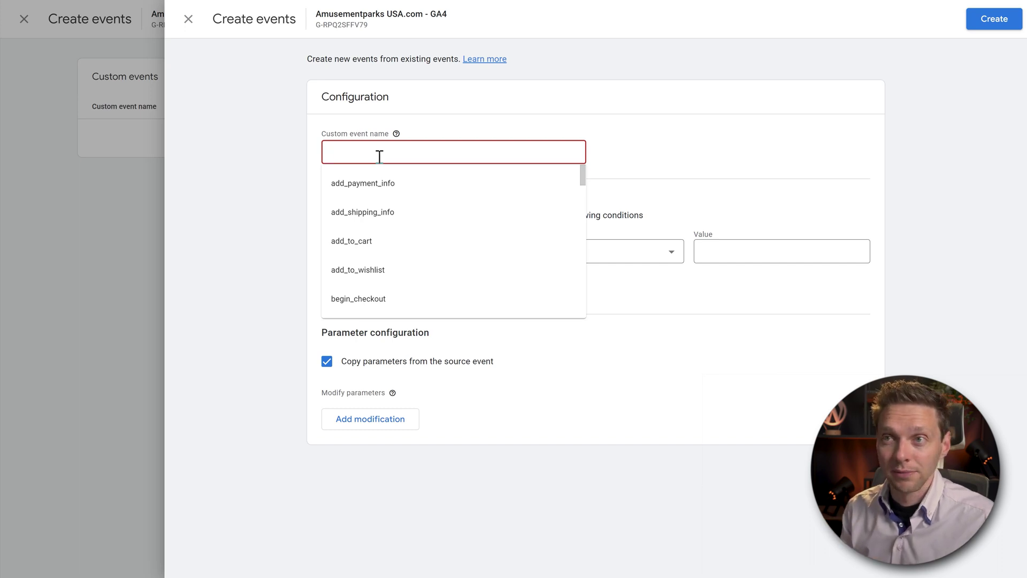
type("Contact")
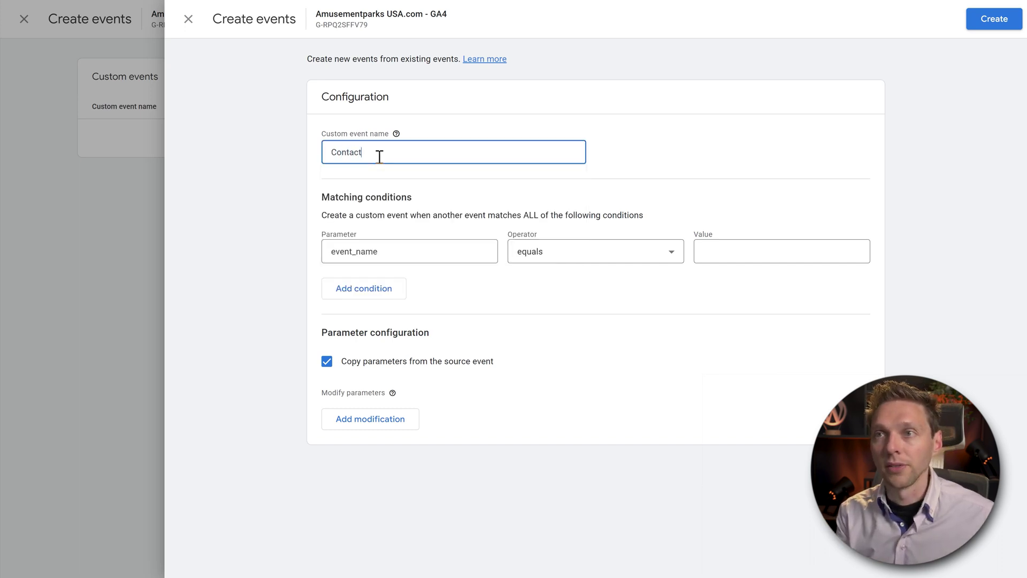
type("FormSubmission")
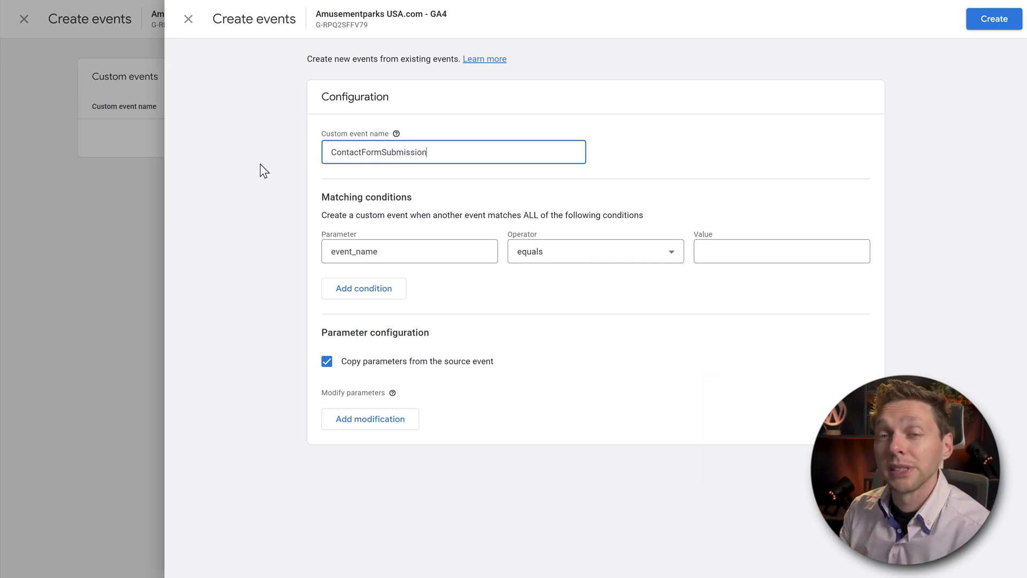
left_click(422, 225)
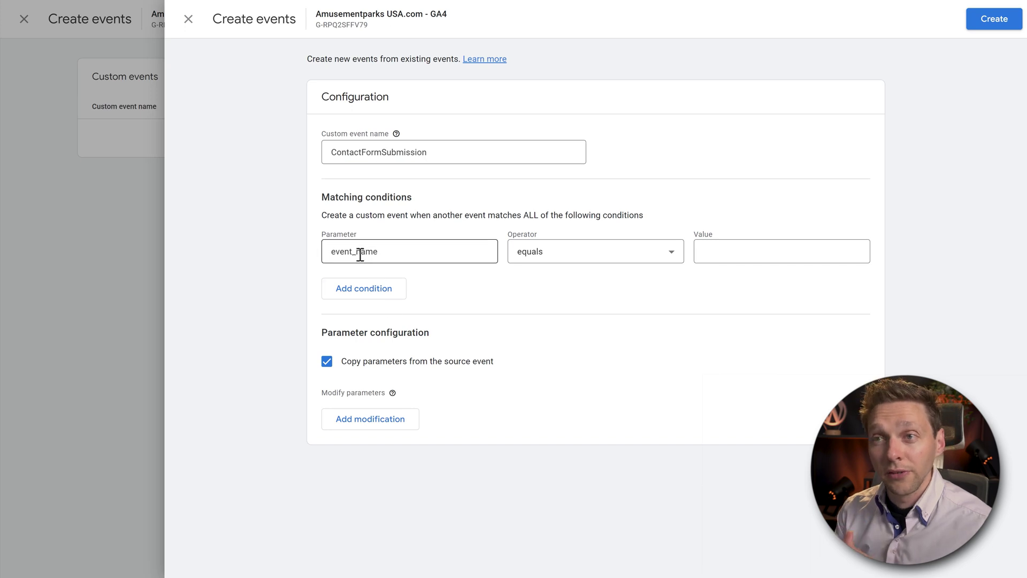
left_click(731, 253)
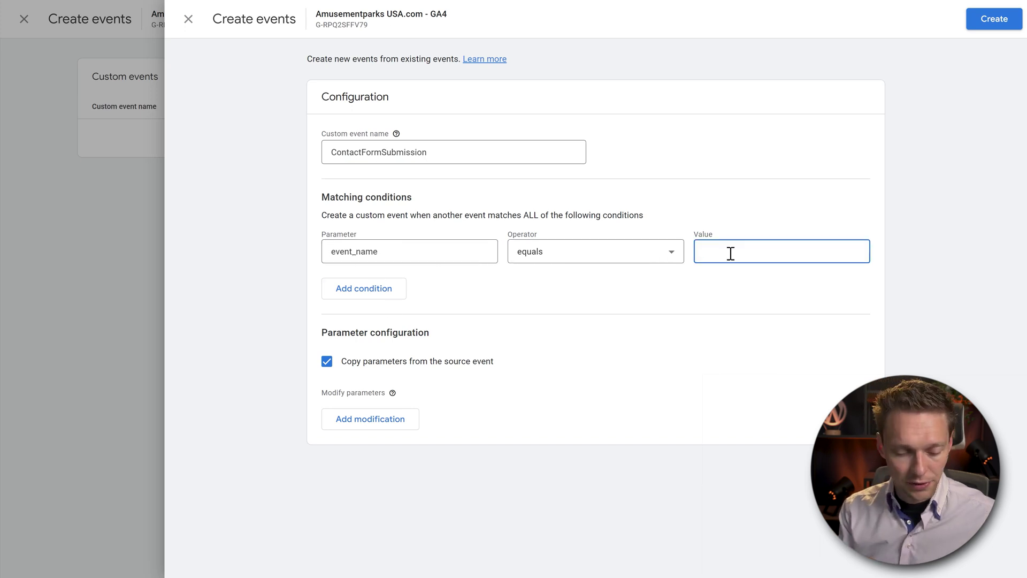
type("page_view")
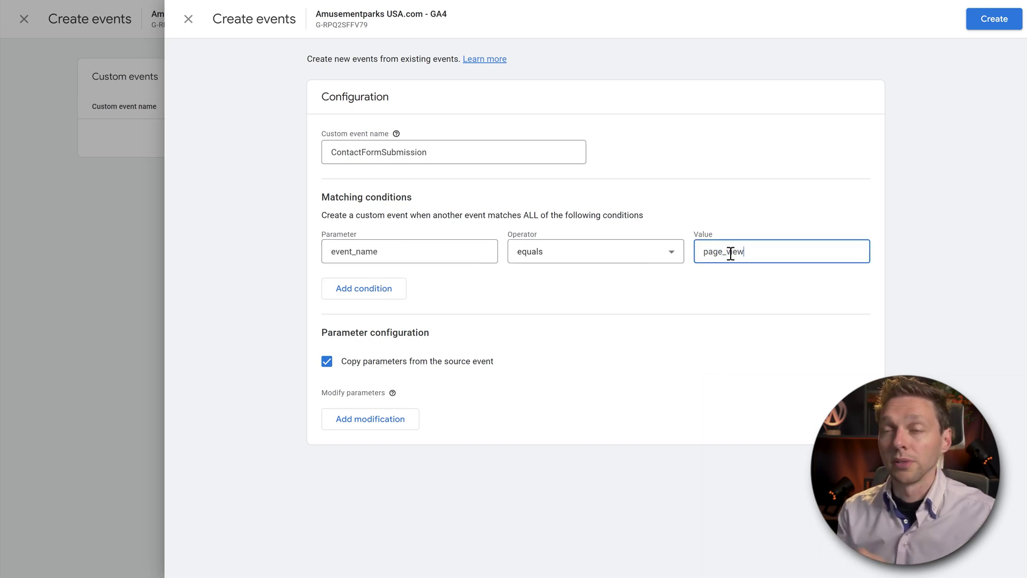
left_click(672, 302)
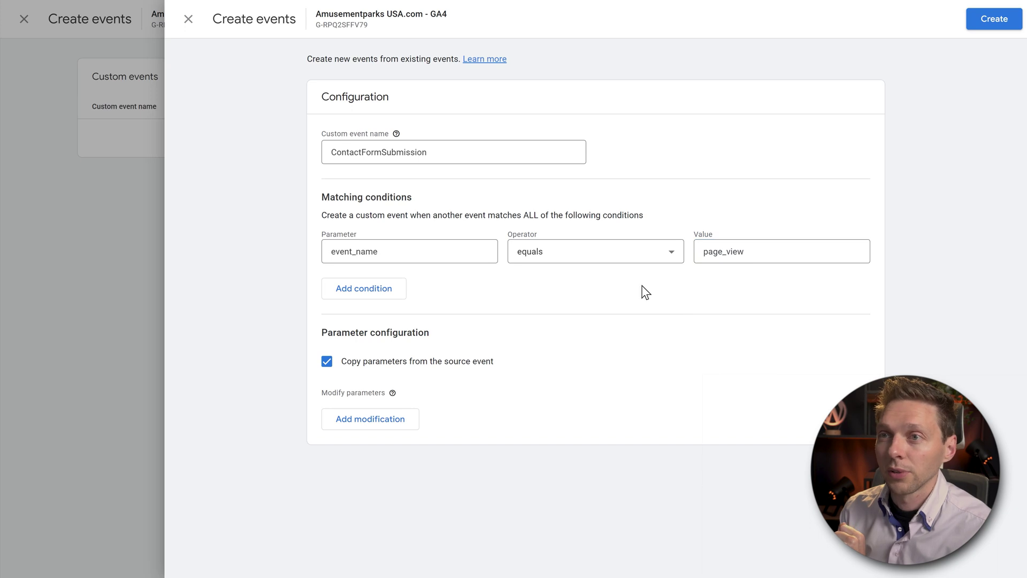
Add a page_location condition equal to the contact thank-you URL, then create the event.
left_click(382, 301)
left_click(399, 298)
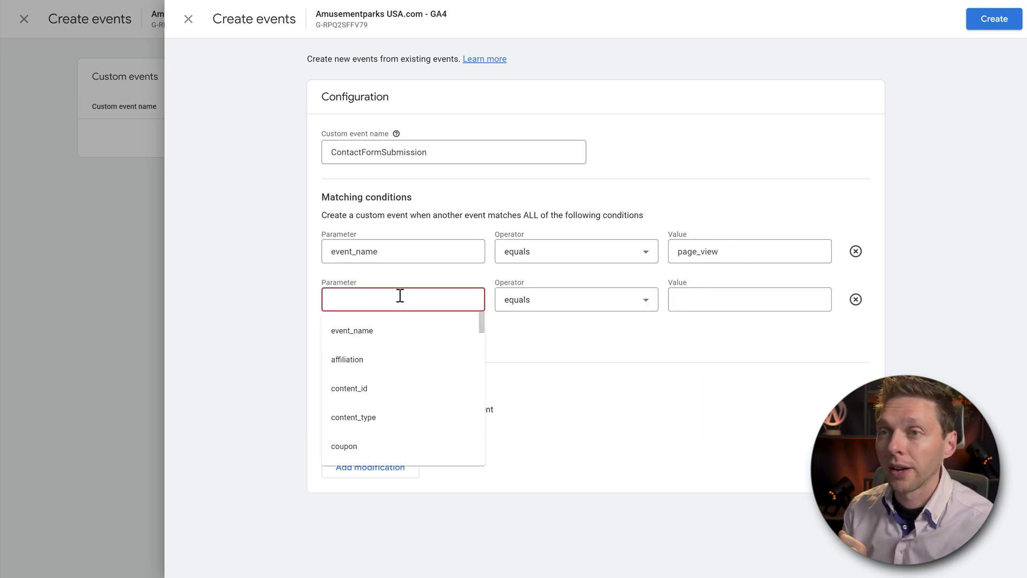
type("page_")
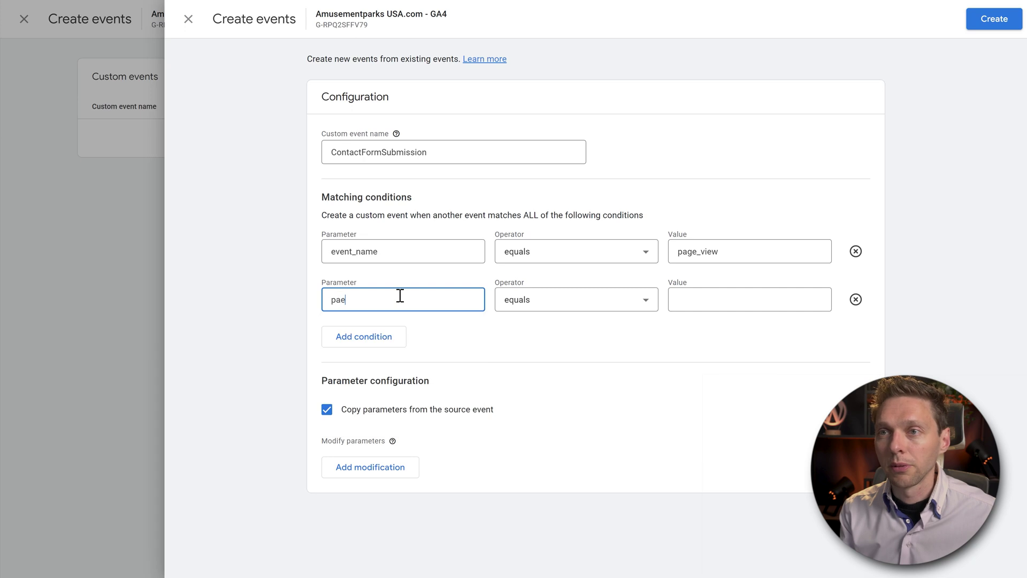
left_click(399, 332)
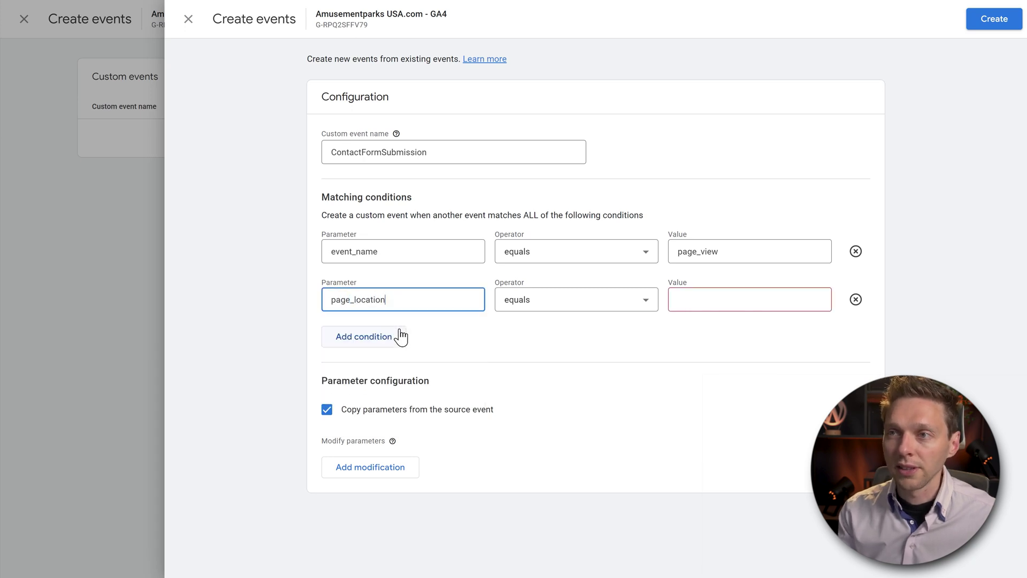
left_click(720, 299)
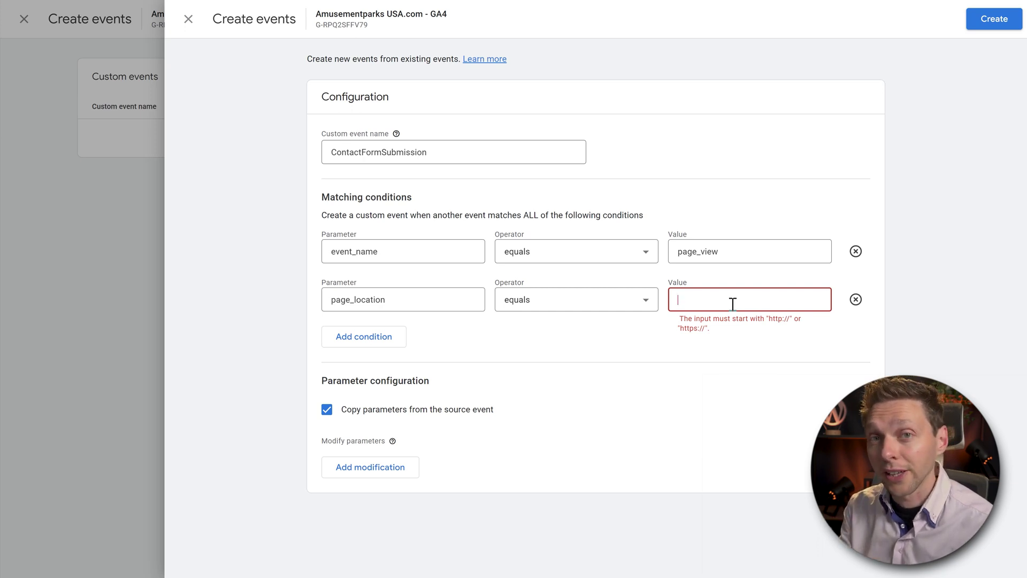
key("ctrl+v")
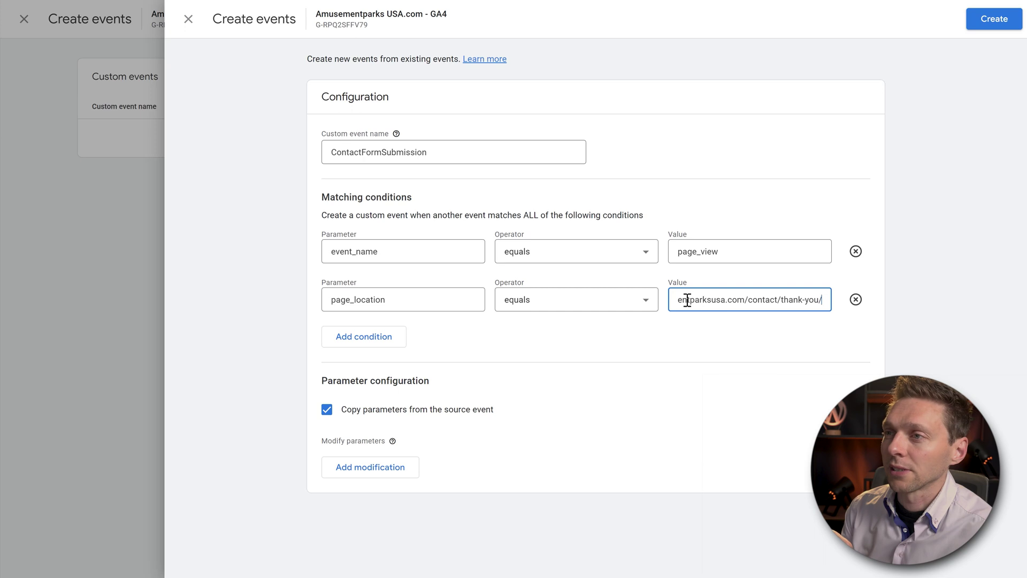
left_click_drag(749, 299, 801, 303)
left_click(801, 301)
left_click(812, 345)
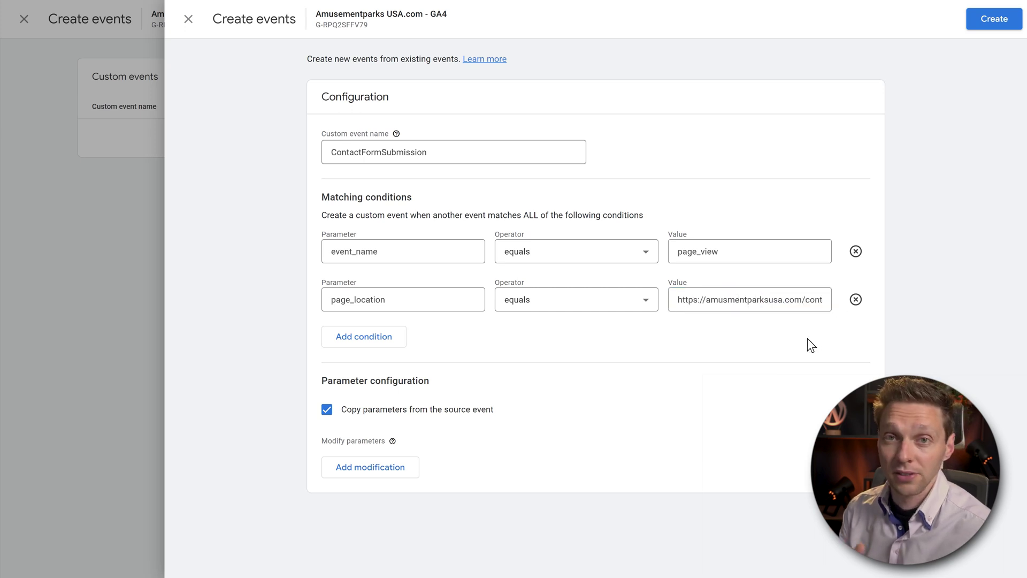
left_click(982, 32)
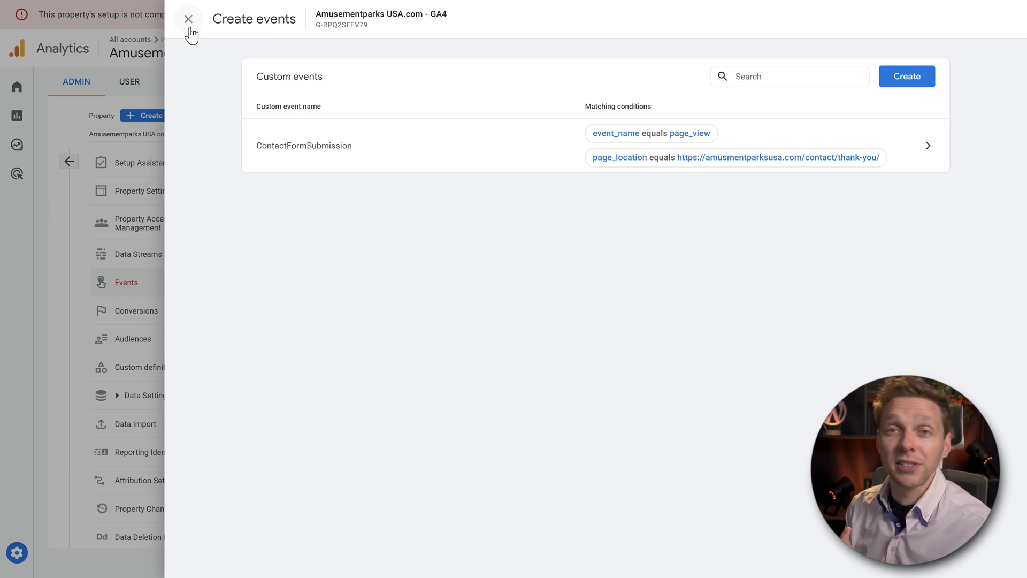
left_click(190, 28)
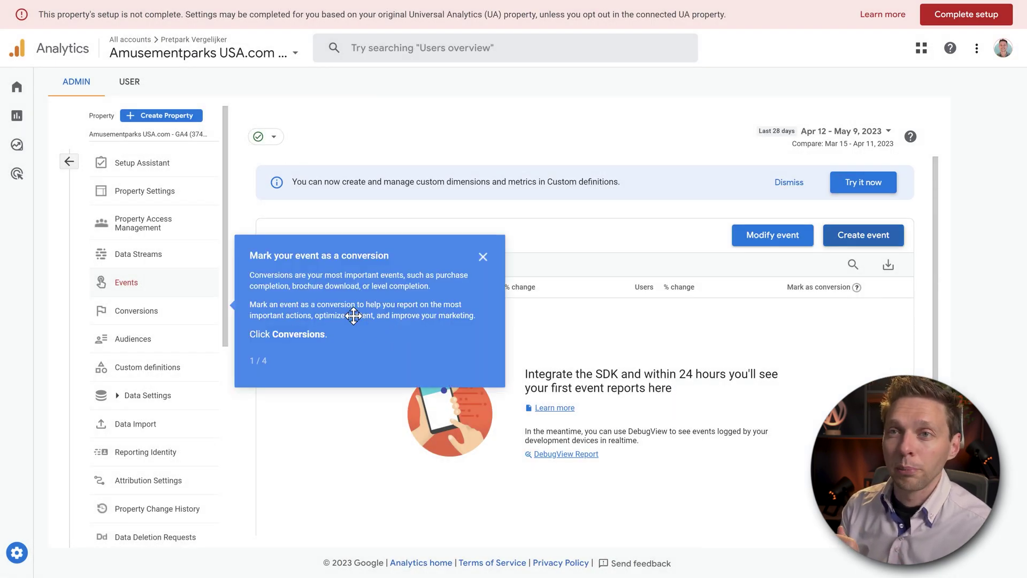
Check the conversions list, close the tour popup, and return to the Setup Assistant.
left_click(143, 314)
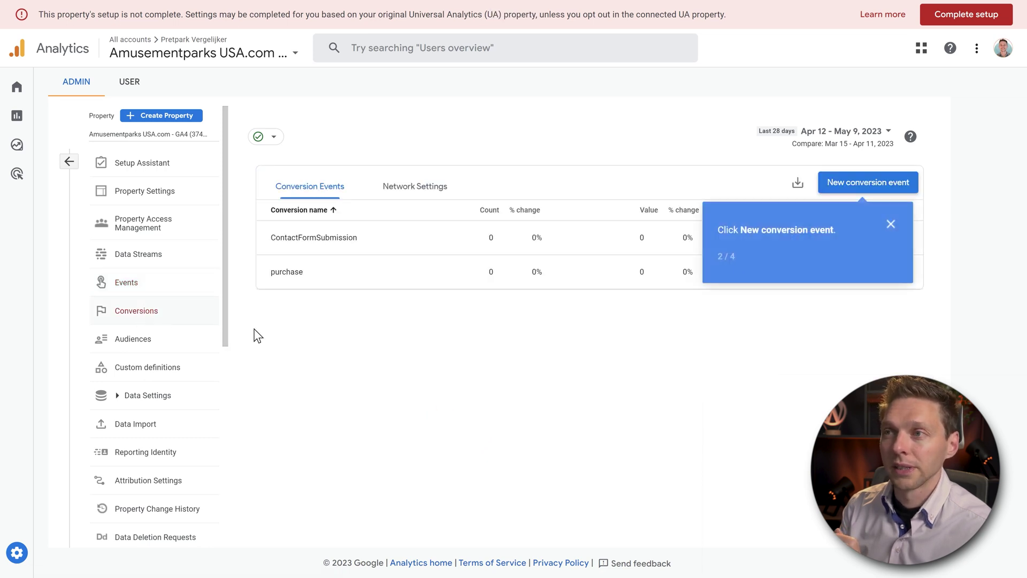
left_click(891, 225)
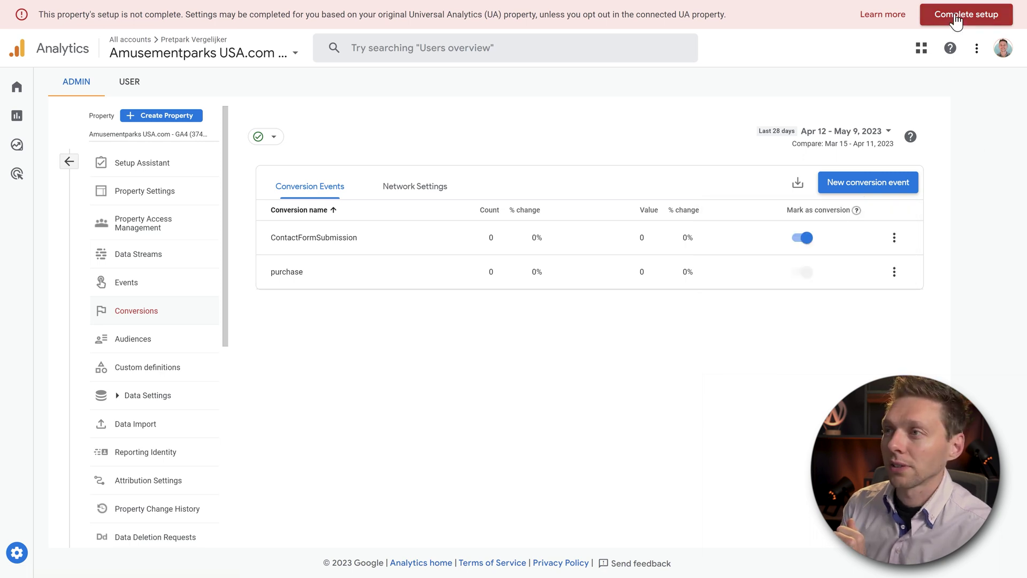
left_click(956, 16)
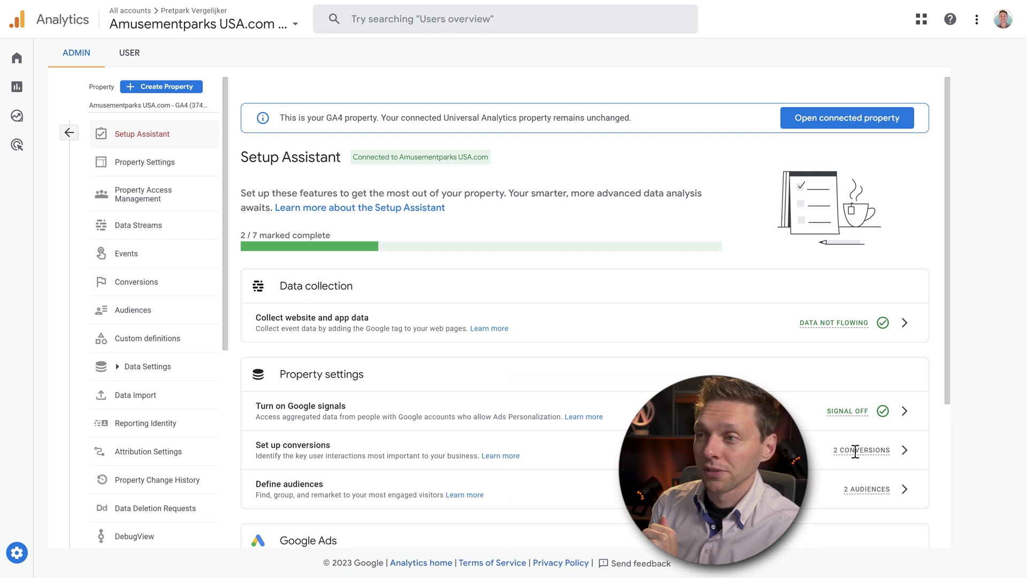
Mark Set up conversions, Define audiences and Link to Google Ads as complete.
left_click(904, 450)
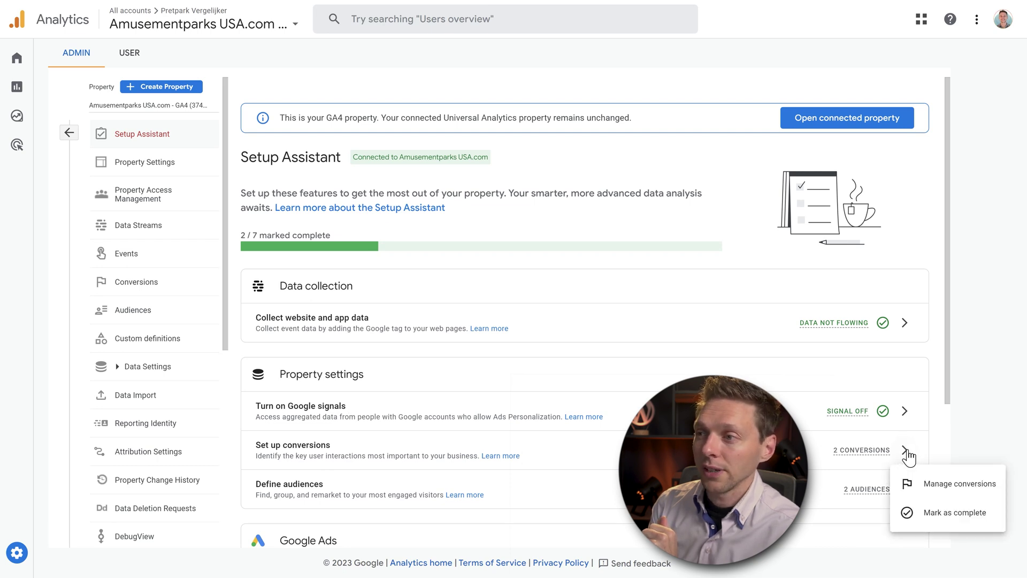
left_click(954, 520)
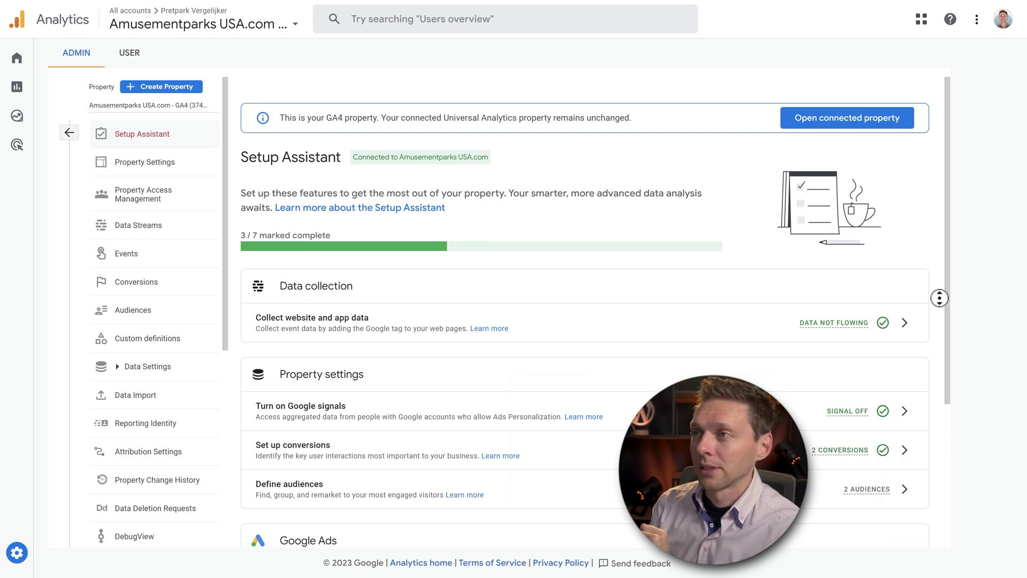
scroll(939, 298, "down", 4)
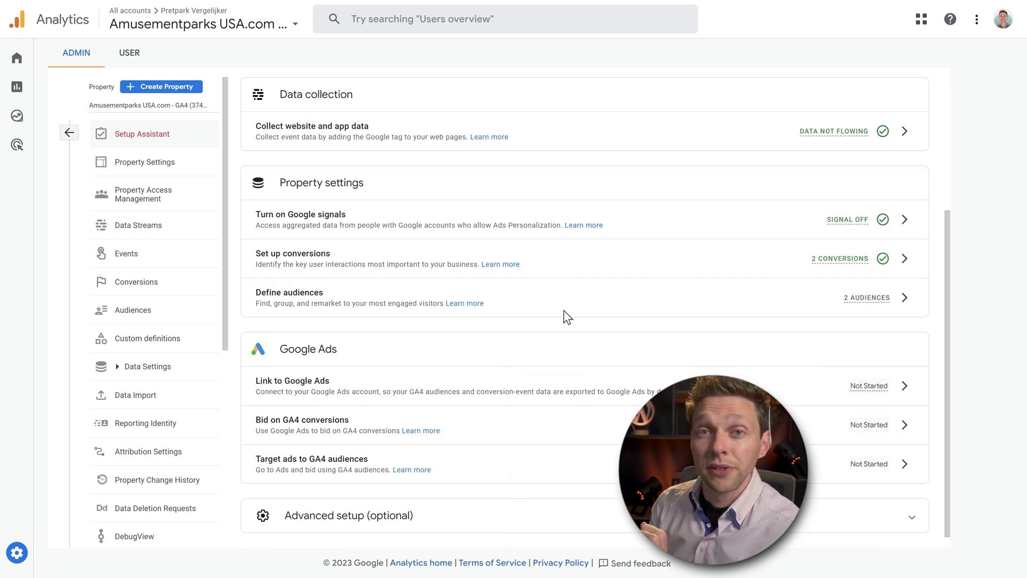
left_click(904, 297)
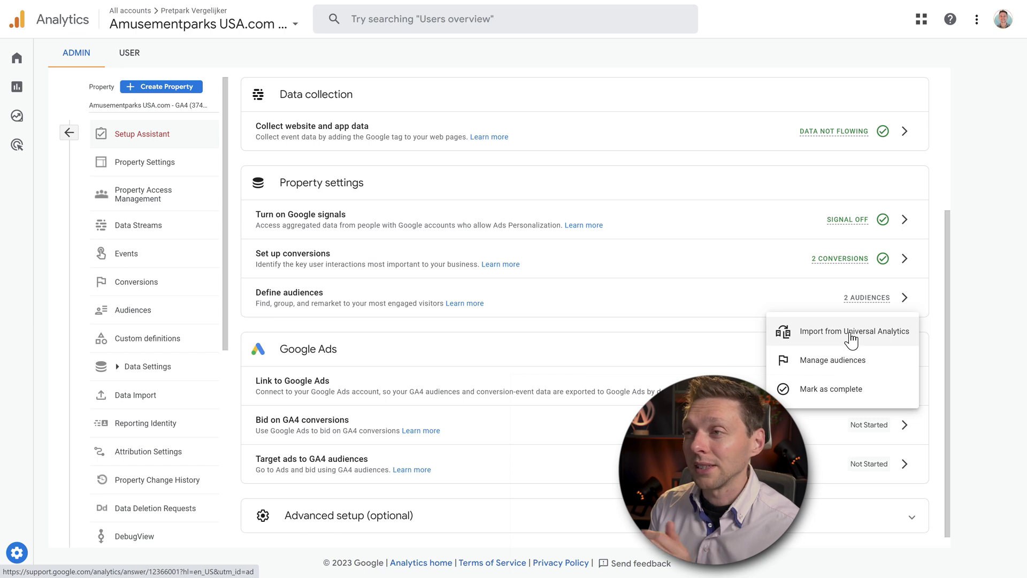
left_click(822, 394)
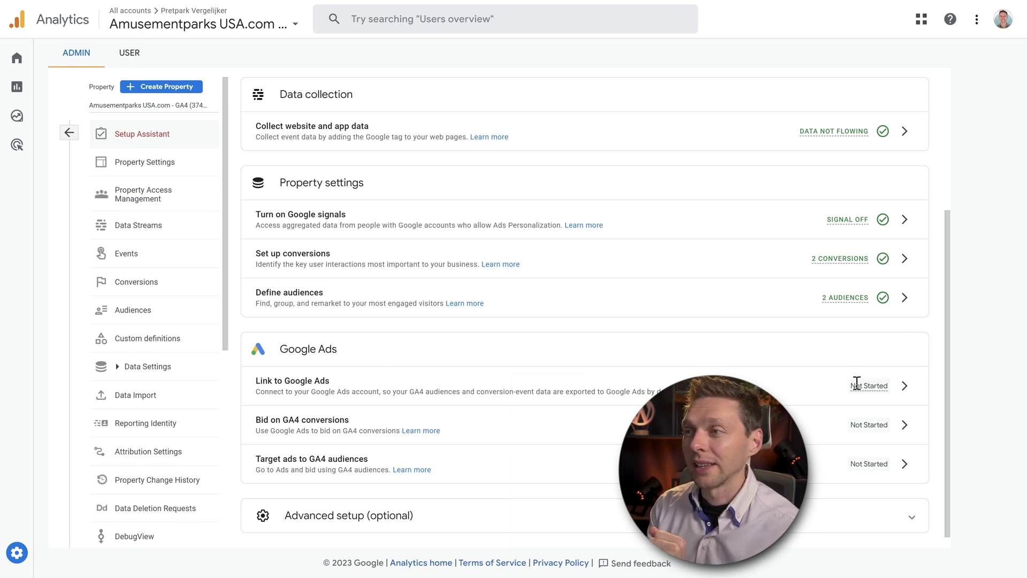
left_click(904, 386)
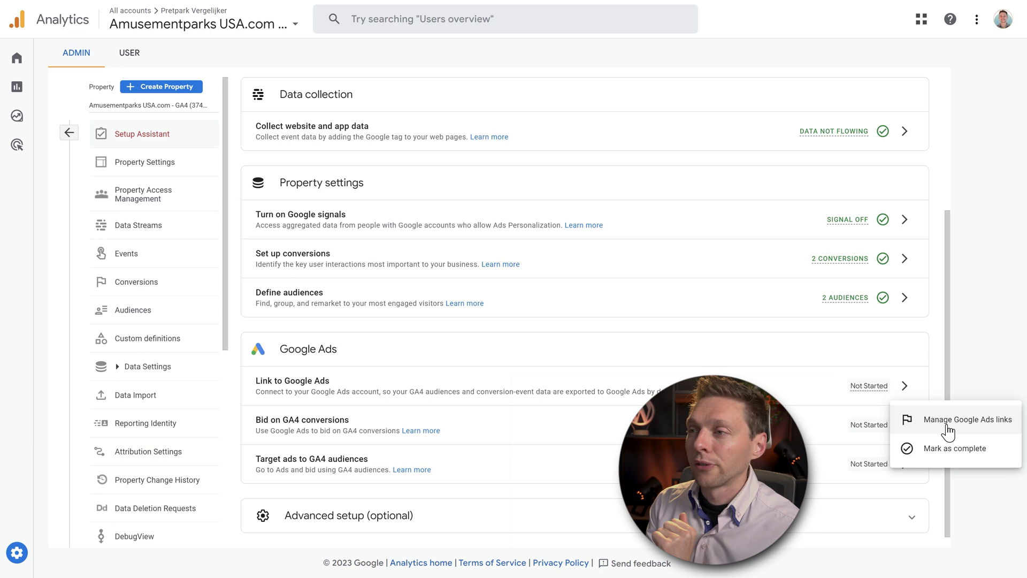
left_click(926, 455)
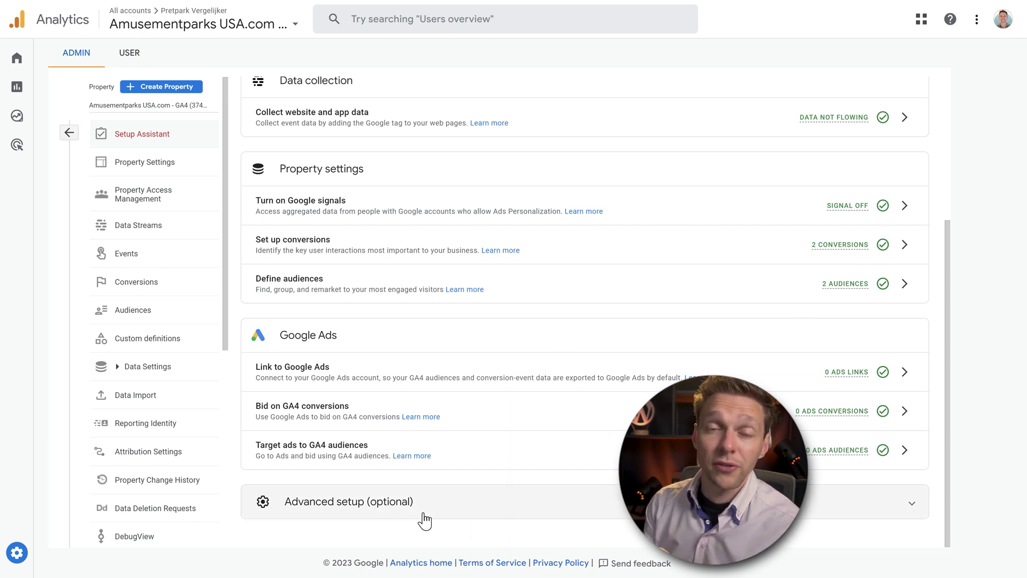
Expand Advanced setup (optional) and review the users, data import, BigQuery and User-ID rows.
left_click(519, 515)
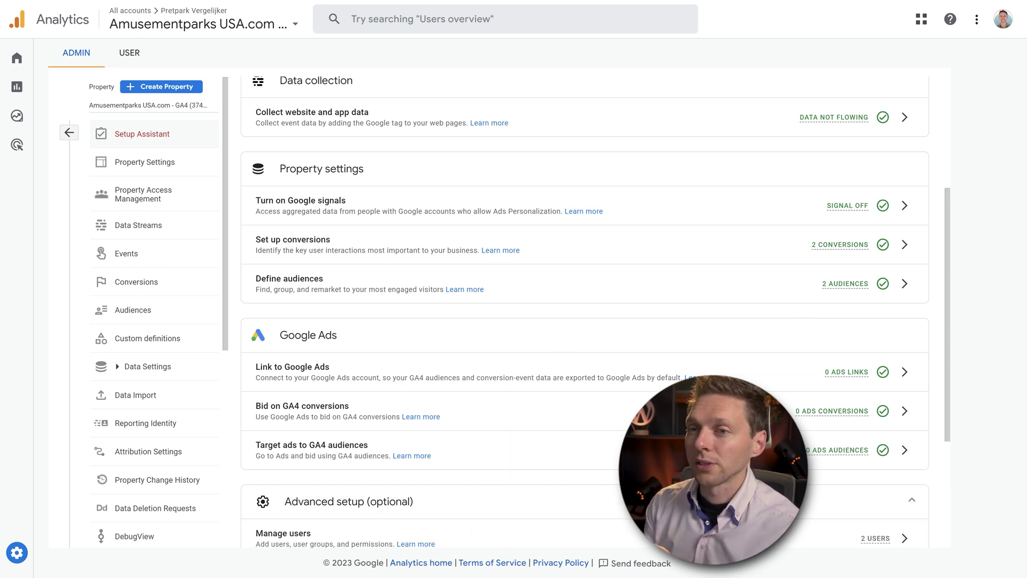
scroll(595, 312, "down", 2)
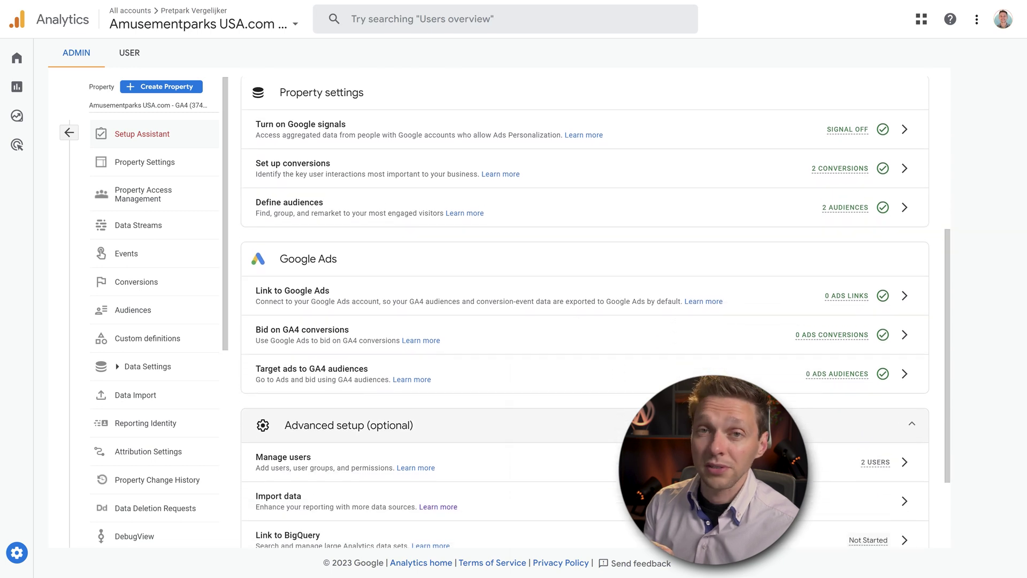
scroll(584, 311, "down", 1)
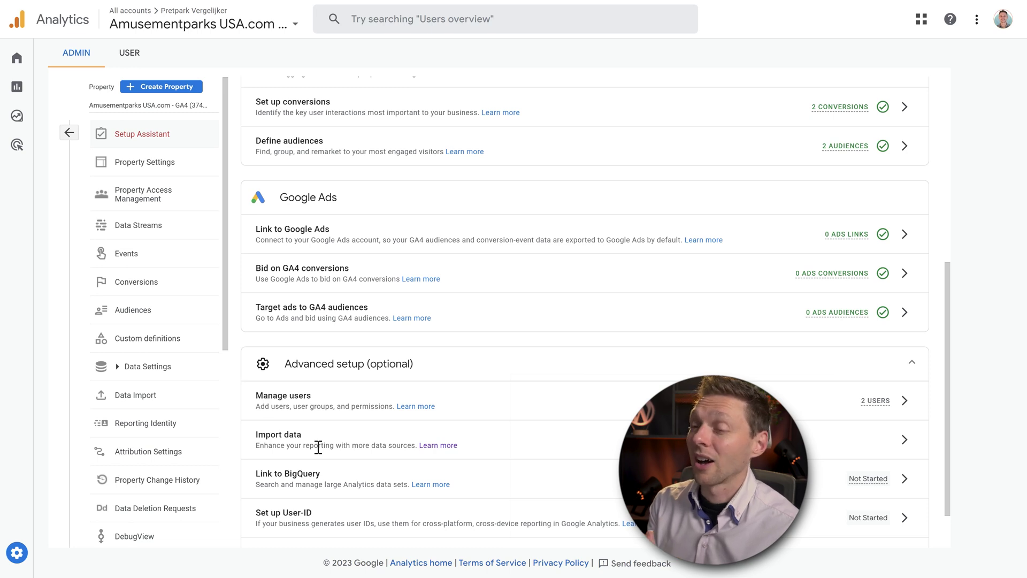
left_click(438, 445)
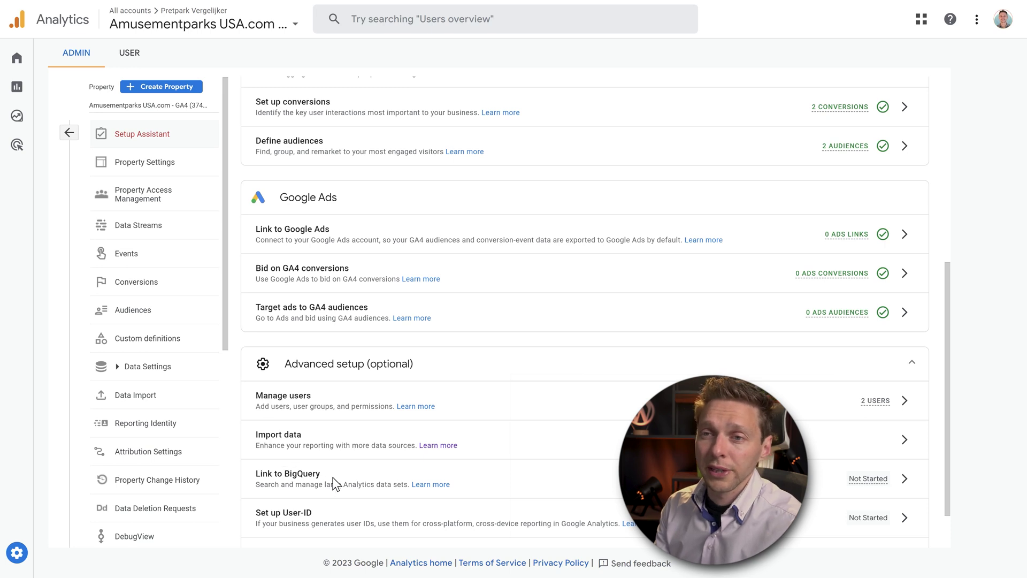
left_click_drag(319, 484, 392, 487)
left_click(389, 484)
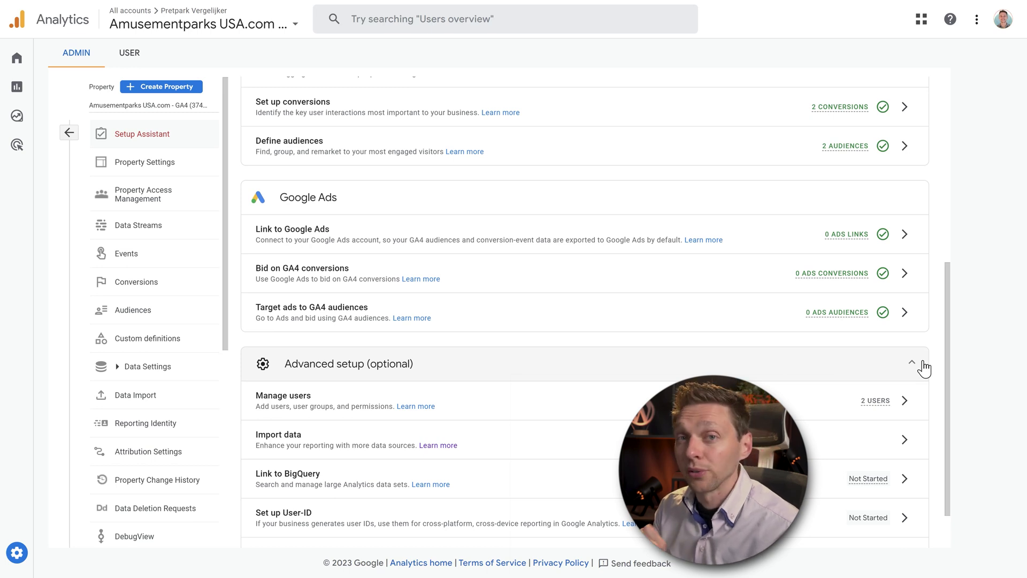
scroll(503, 247, "up", 6)
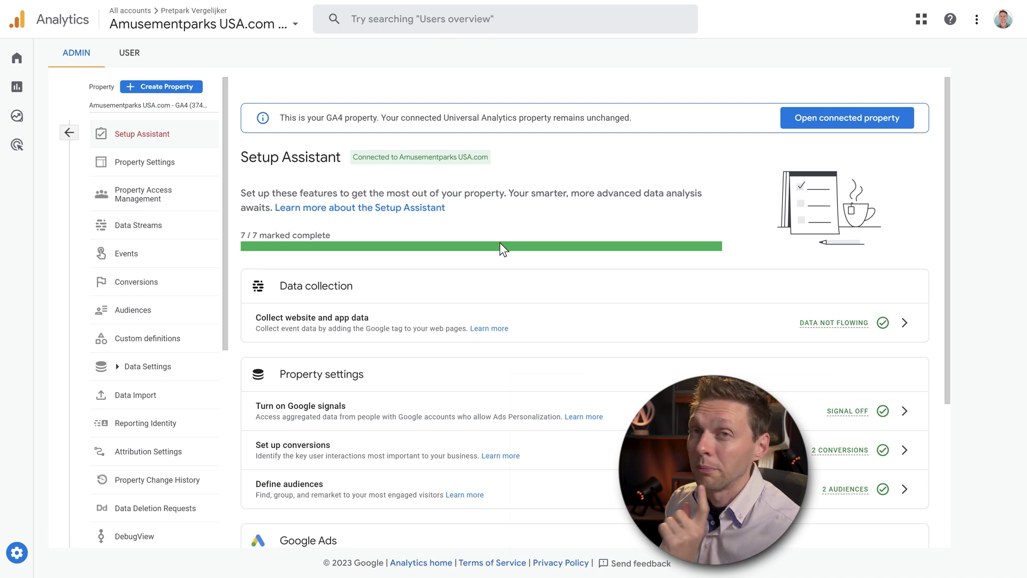
Switch to the Universal Analytics property and set the date range to May 3, 2020 – May 9, 2023.
left_click(167, 110)
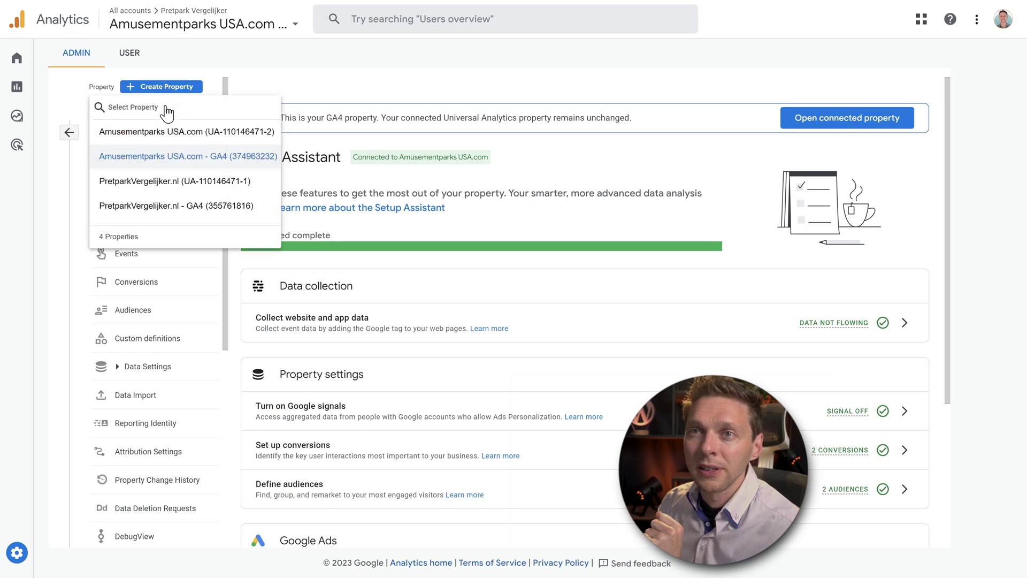
left_click(185, 138)
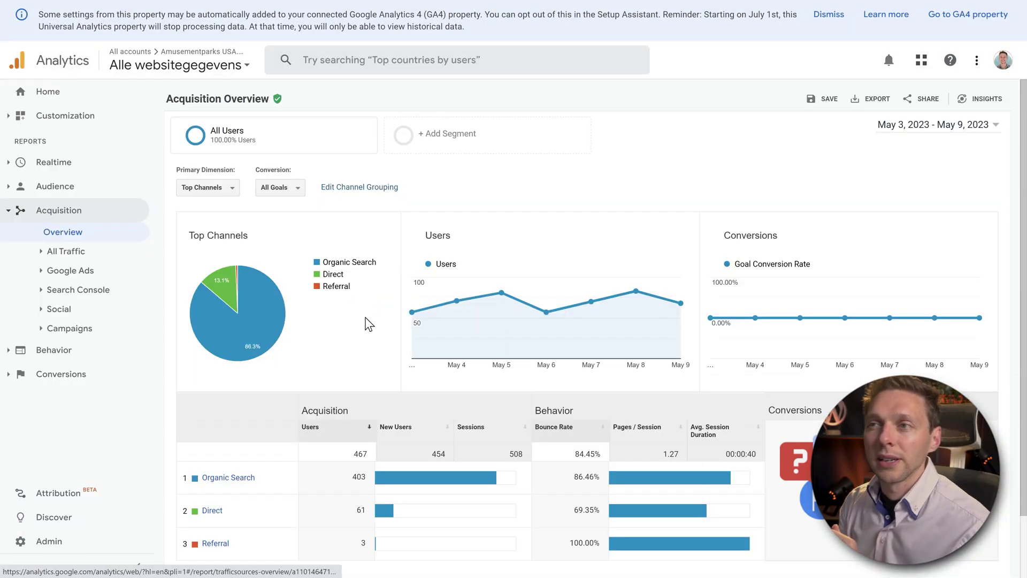
left_click(941, 125)
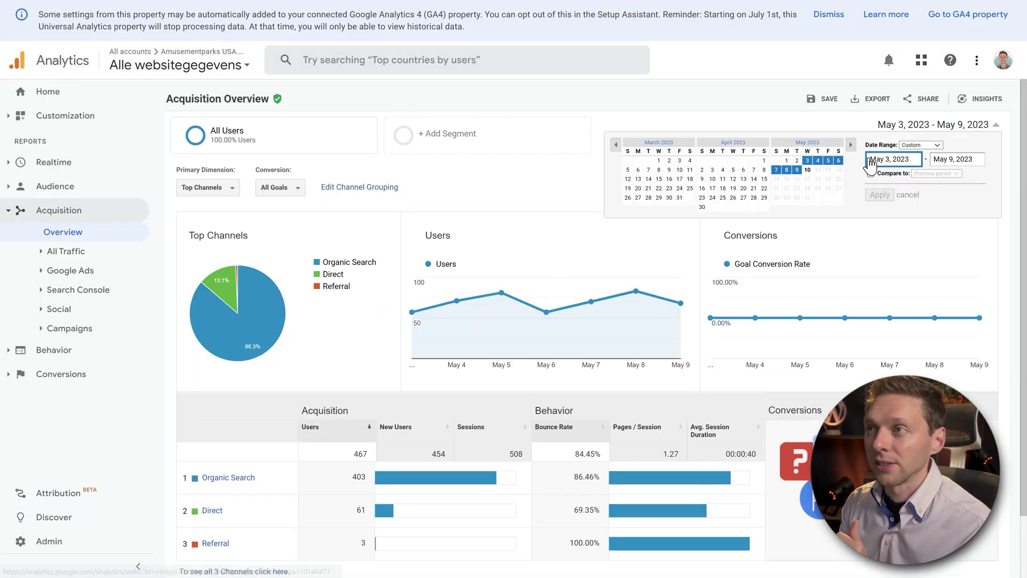
left_click(906, 163)
key("BackSpace")
type("0")
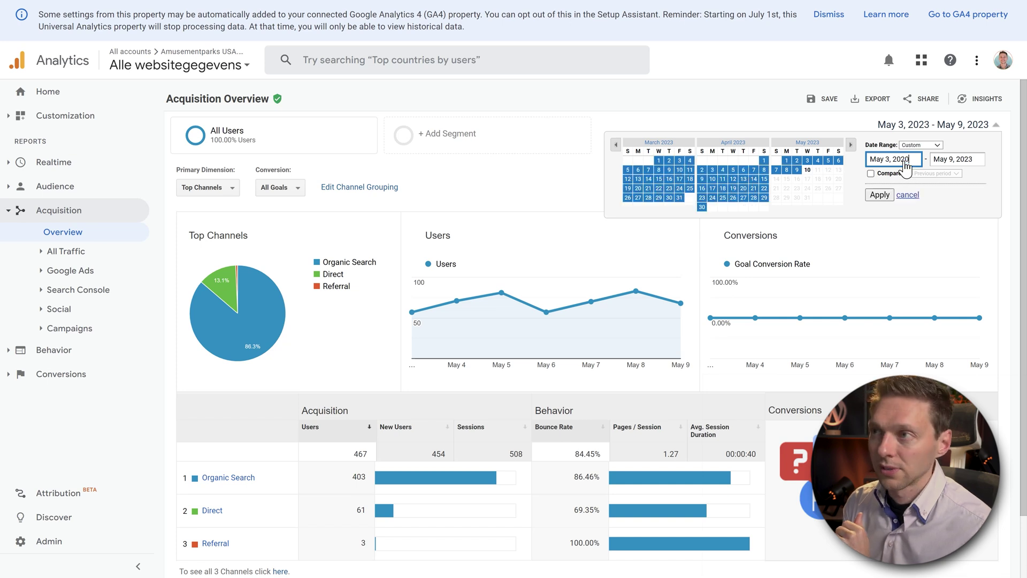
left_click(880, 194)
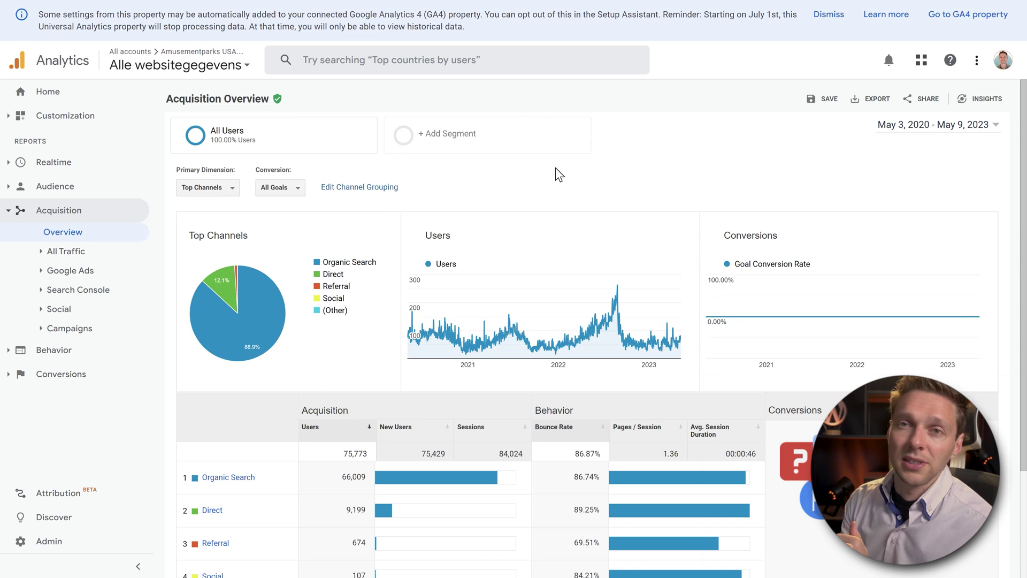
left_click(233, 66)
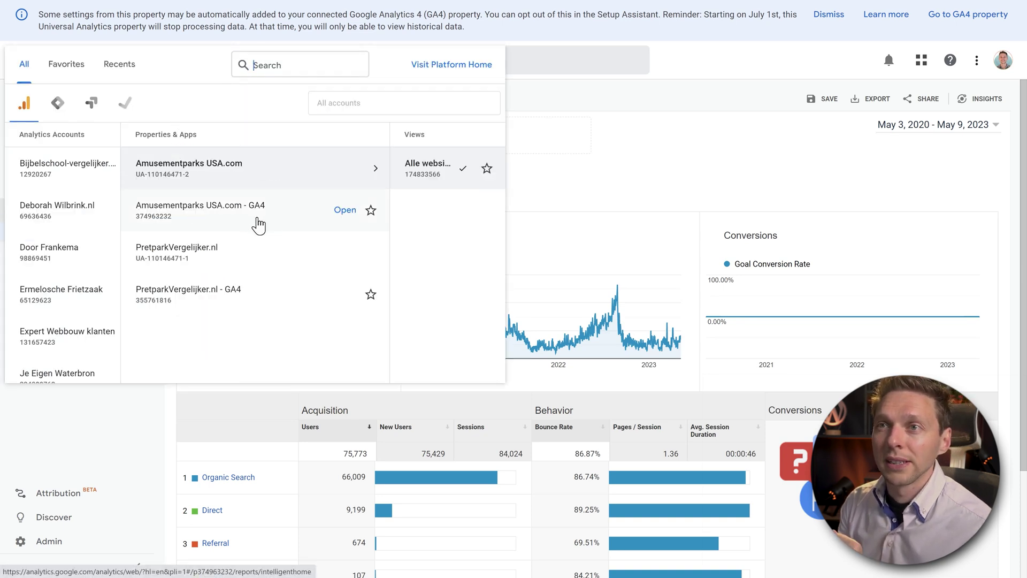
Pick Amusementparks USA.com - GA4 in the account picker and dismiss the blue GA4 notice banner.
left_click(239, 217)
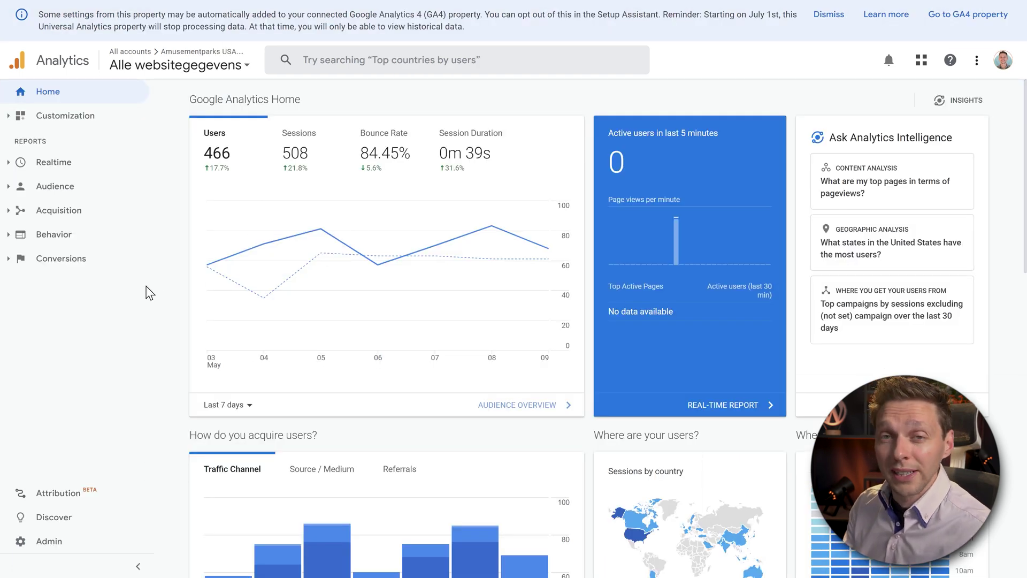
left_click_drag(45, 15, 606, 24)
left_click(606, 25)
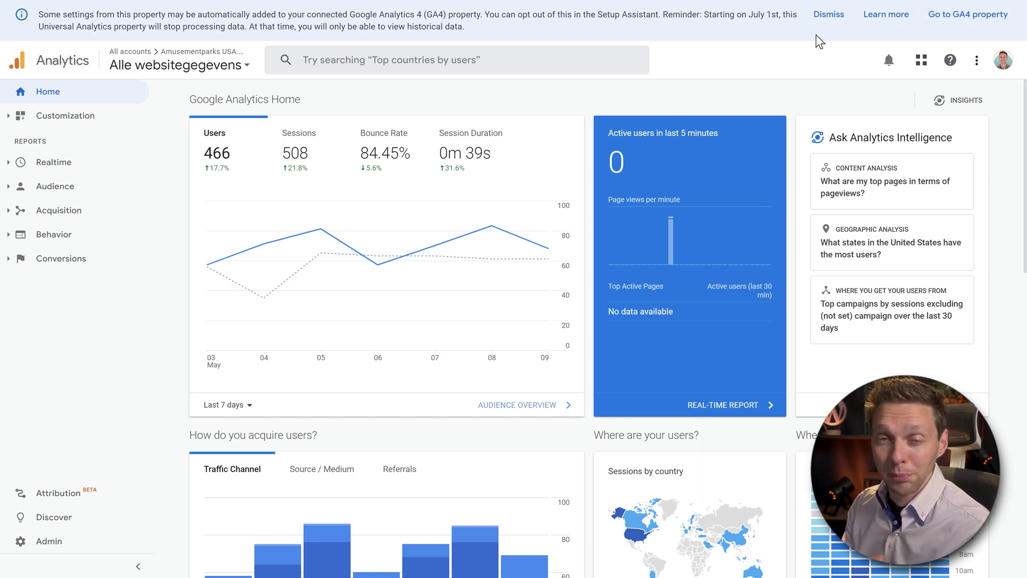
left_click(830, 16)
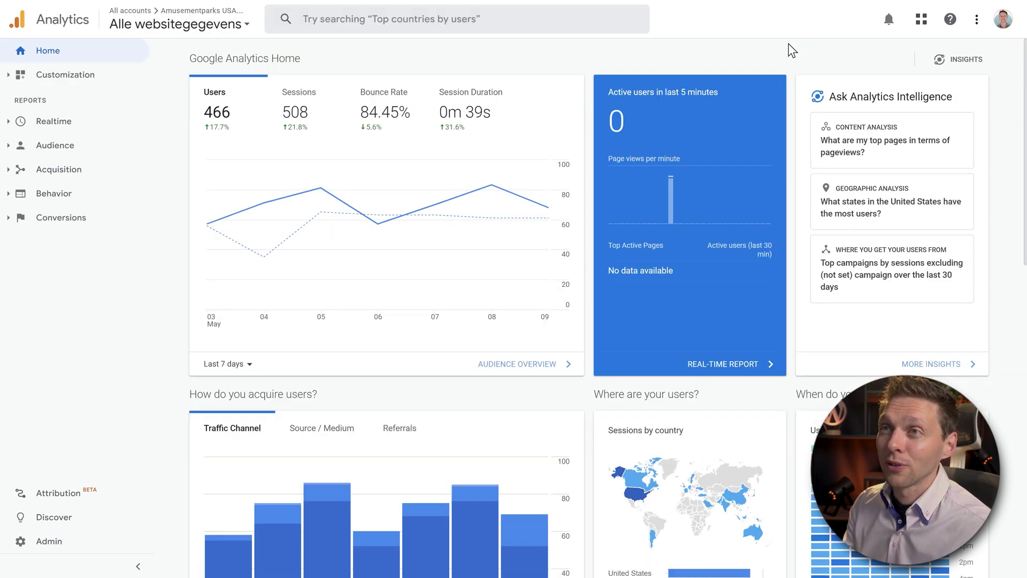